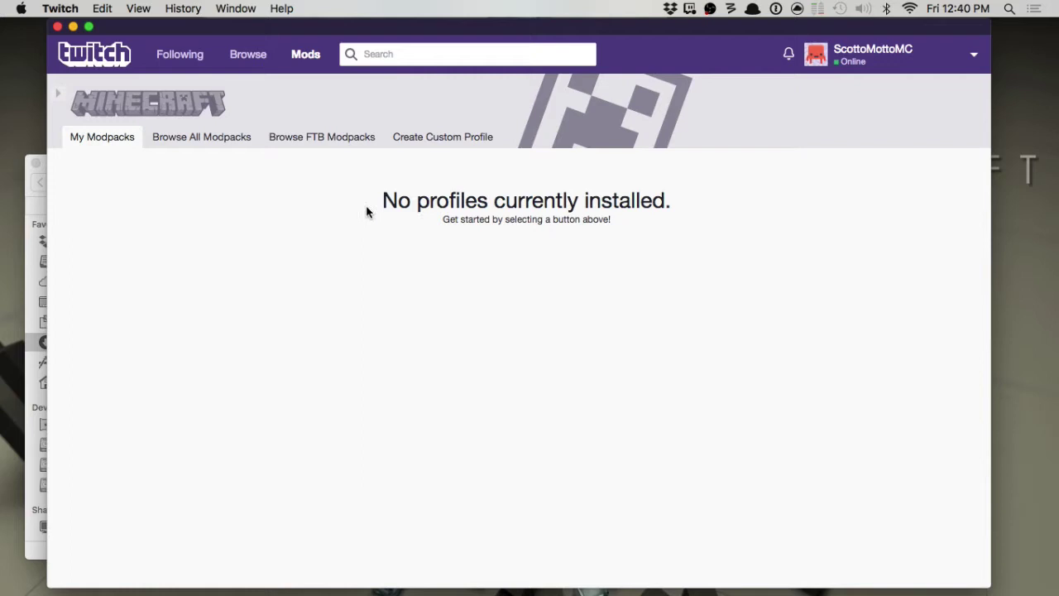
Create a custom Minecraft profile named Test 1132 with version 1.13.2 and no modloader
click(428, 139)
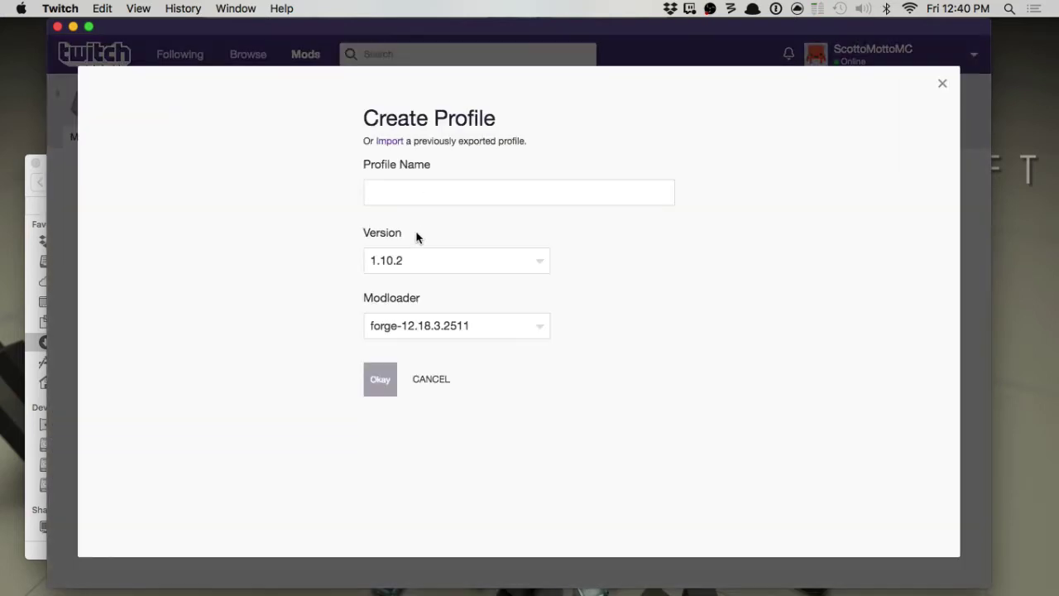
click(448, 269)
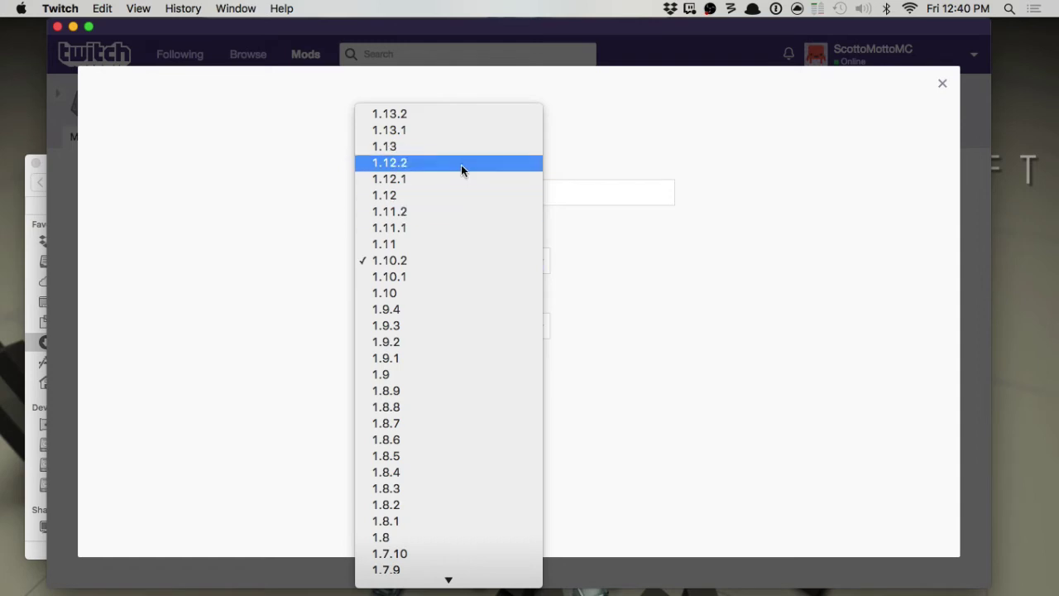
click(453, 115)
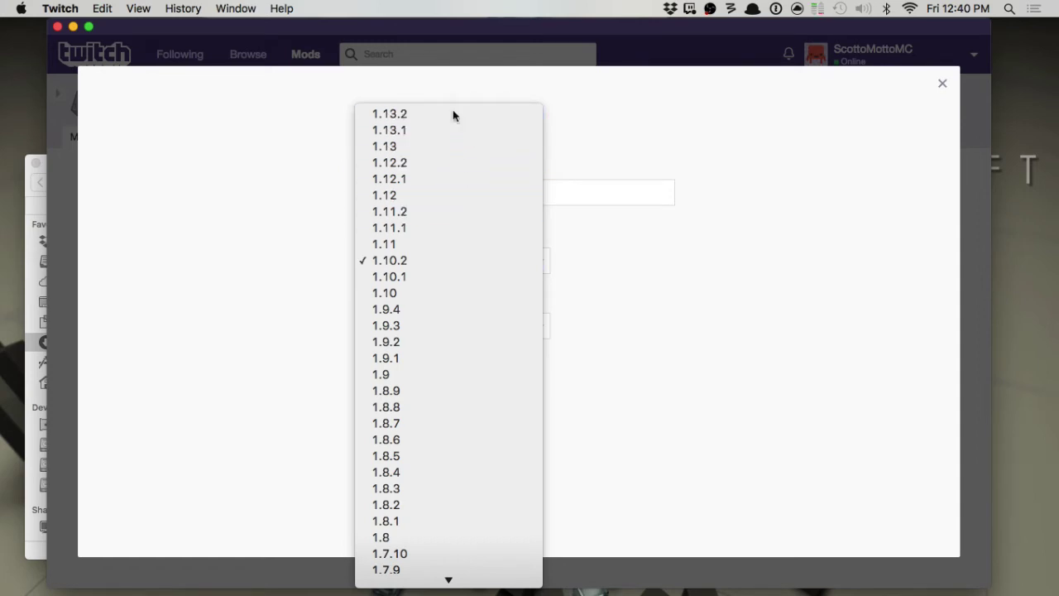
click(409, 196)
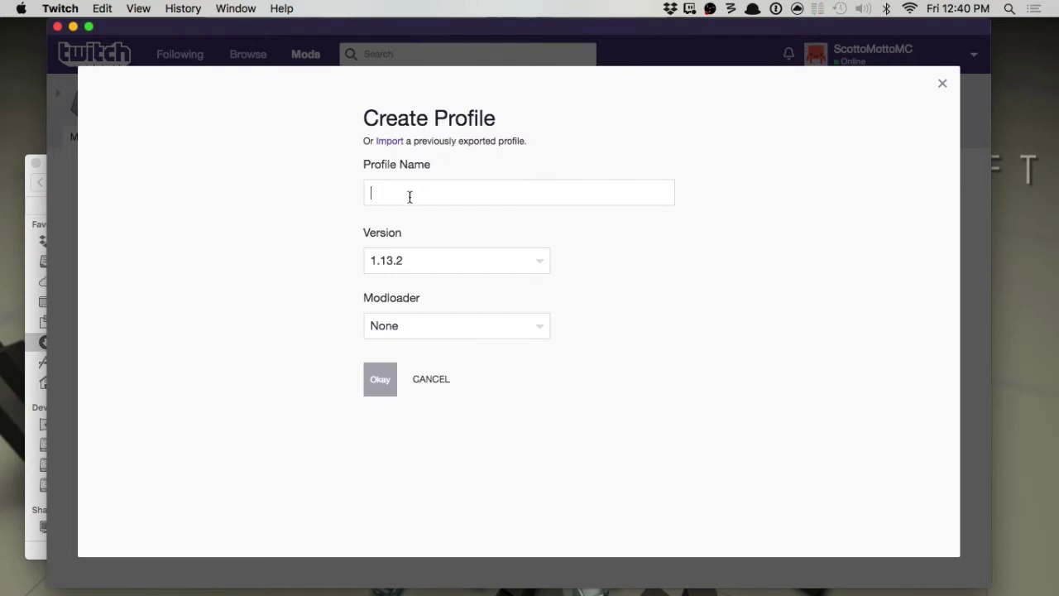
text(Test )
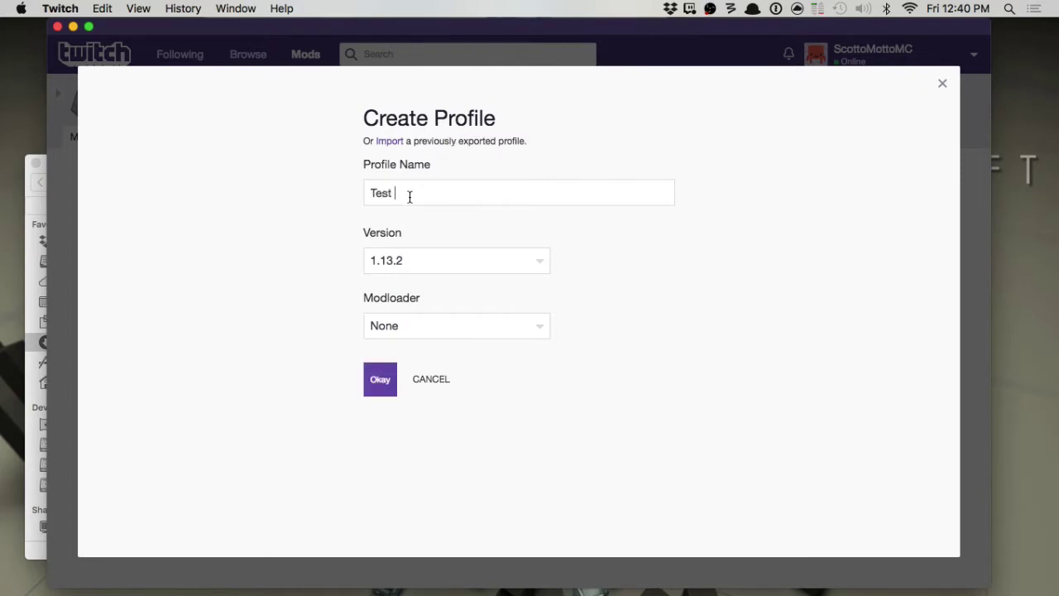
text(13)
key(BackSpace)
text(1132)
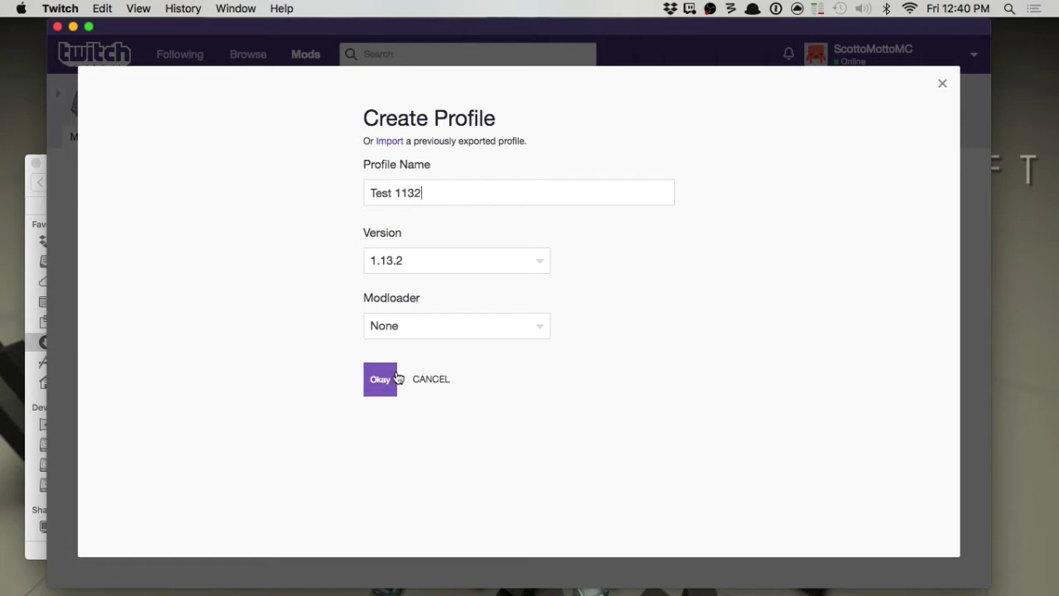
click(402, 328)
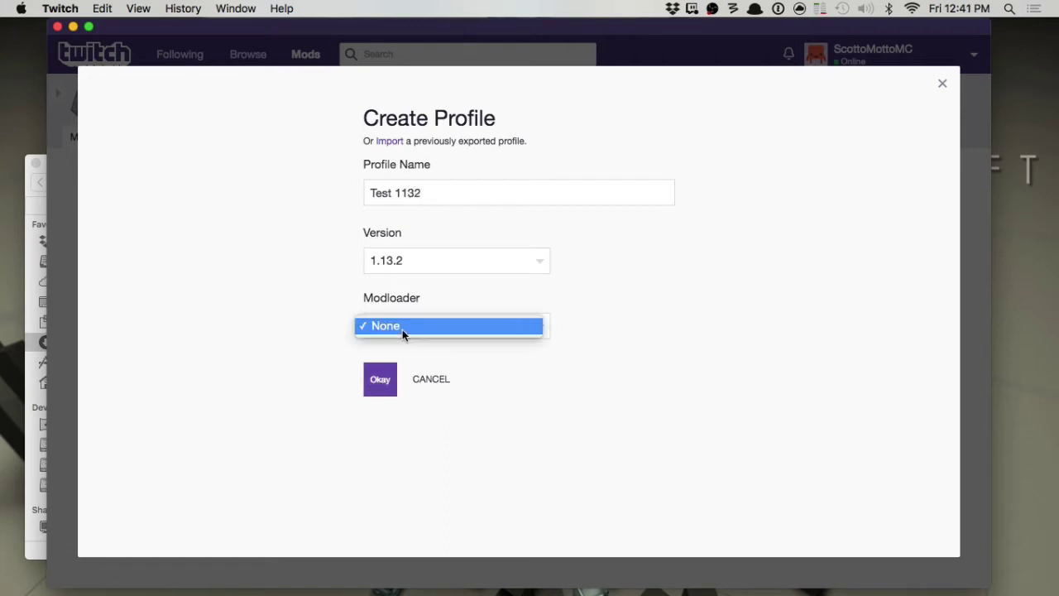
click(276, 339)
click(368, 392)
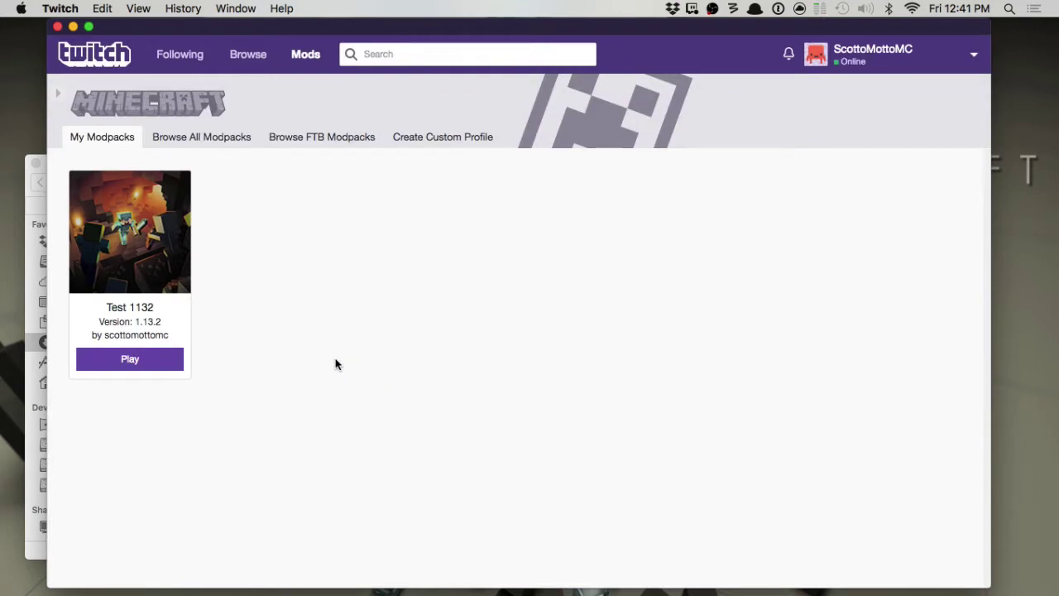
Launch the Test 1132 profile from its details page and look through the update notes in the Minecraft Launcher
click(132, 260)
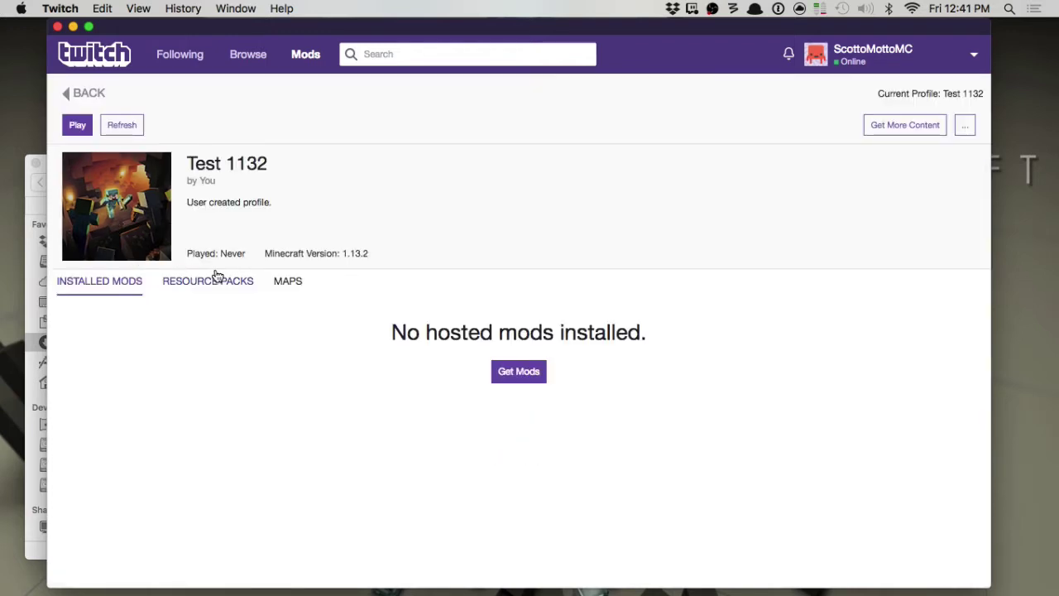
click(73, 129)
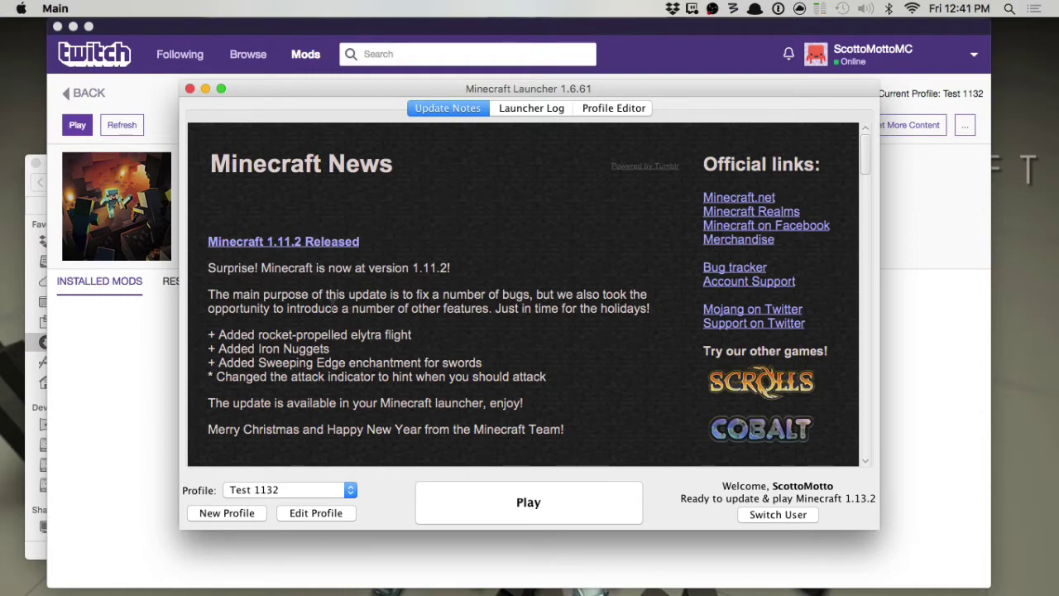
scroll(331, 303, down, 3)
scroll(332, 303, down, 5)
scroll(292, 198, up, 10)
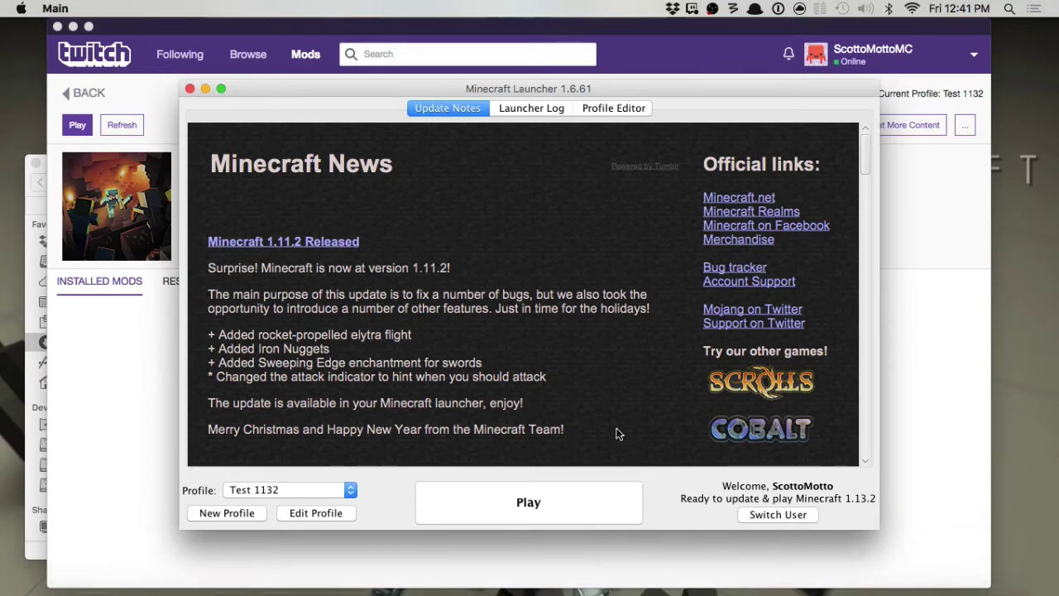
Switch to the standalone Minecraft Launcher to compare it with the older one, and return to Twitch
key(super+Tab)
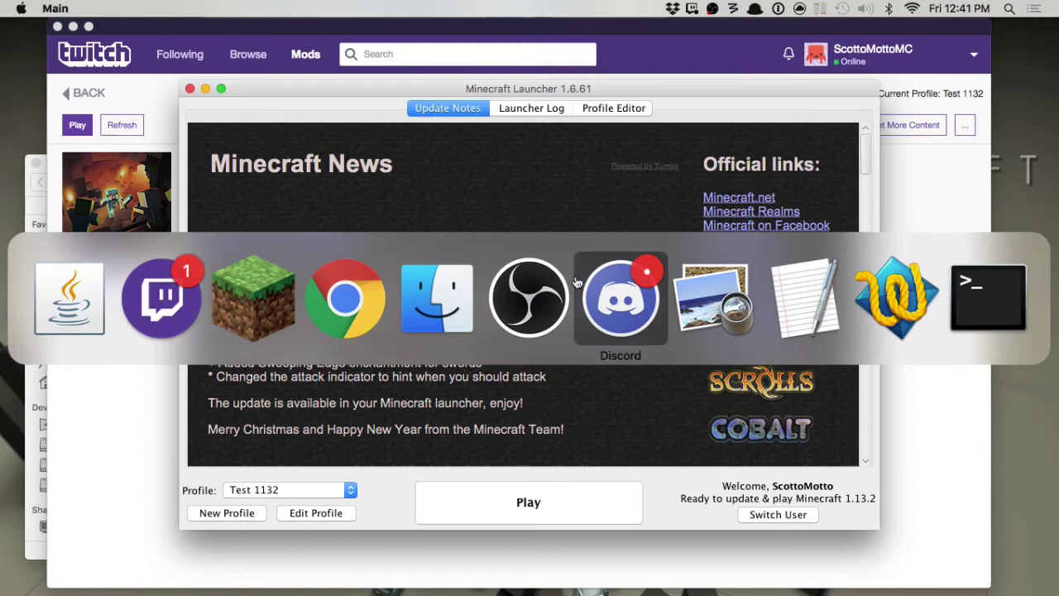
click(273, 330)
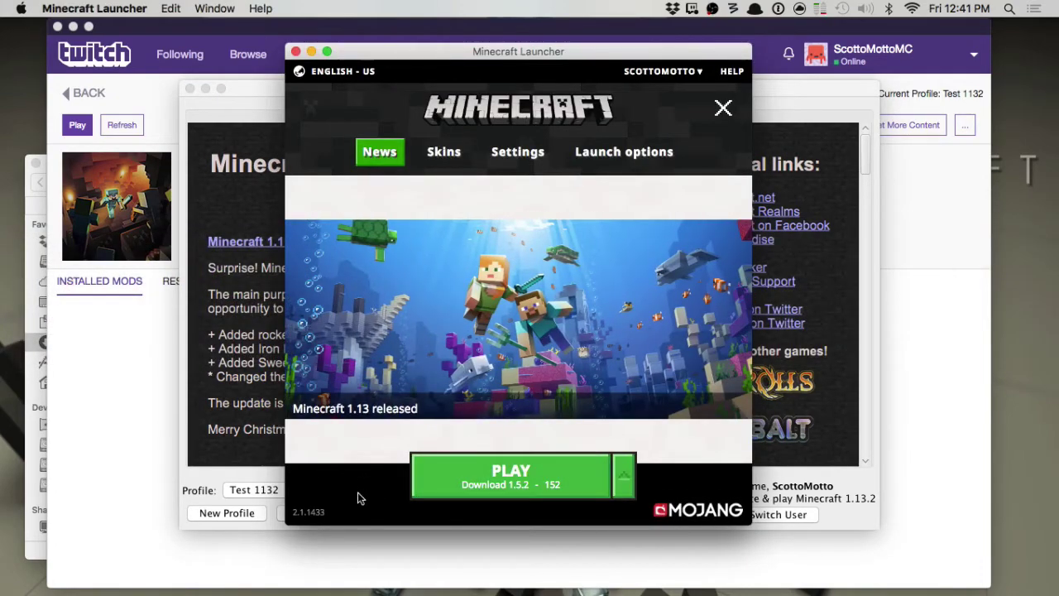
click(121, 229)
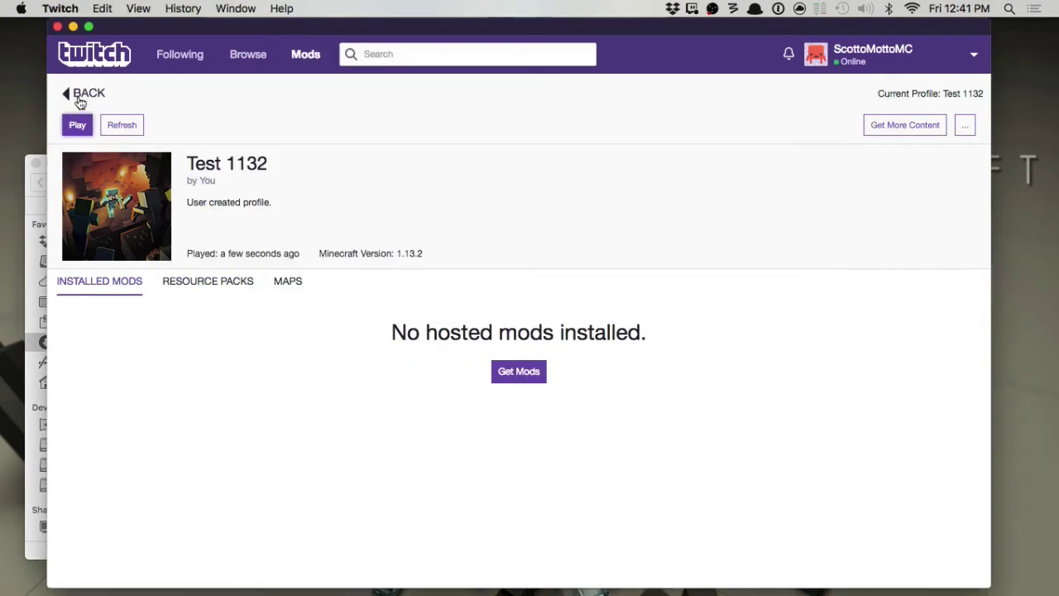
Review the Minecraft settings in Twitch, including the launch method and Java version, and close them
click(63, 8)
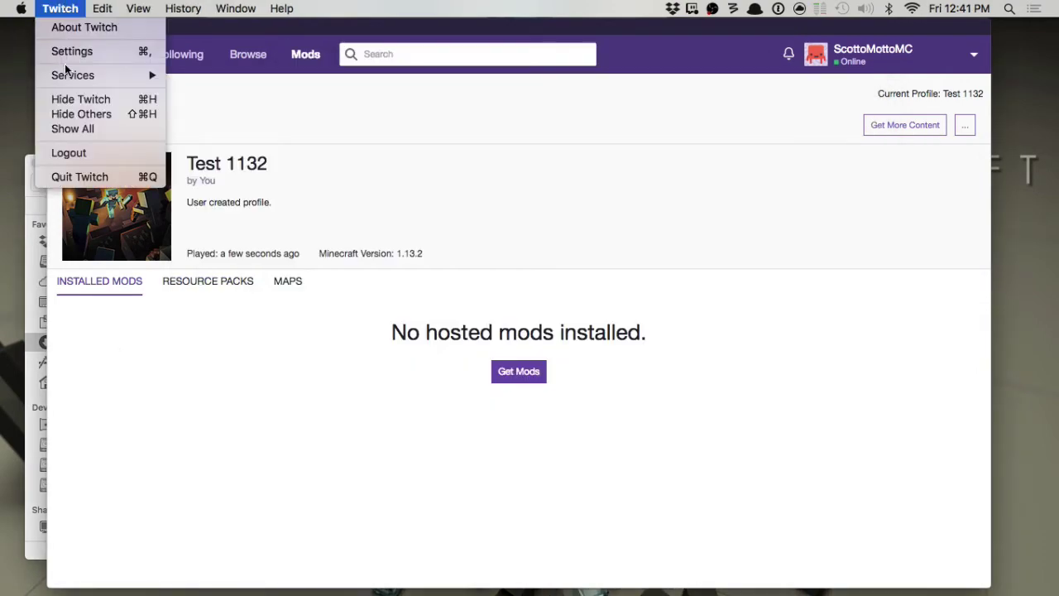
click(66, 50)
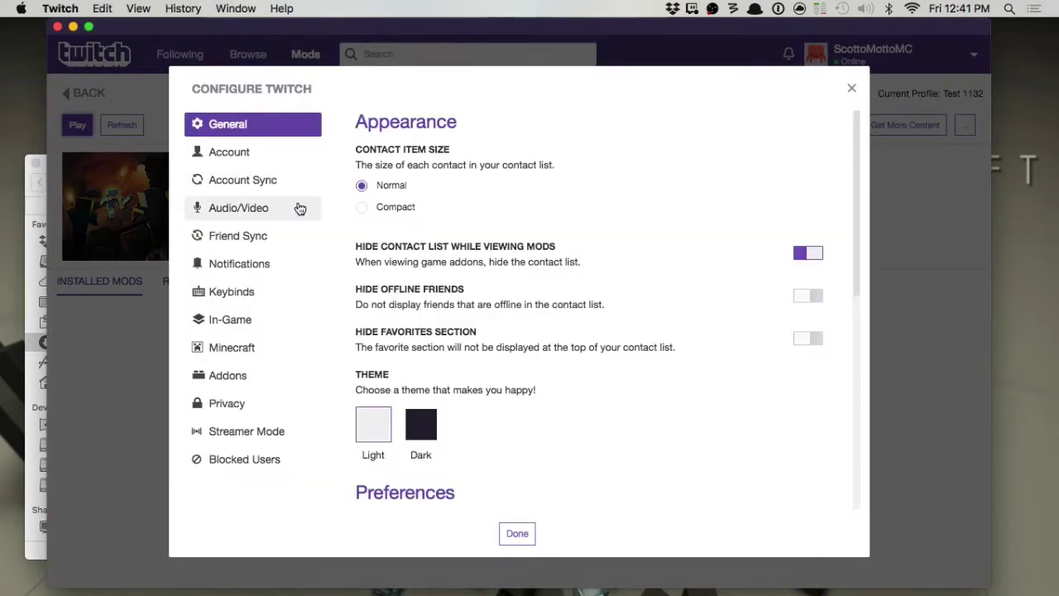
click(221, 356)
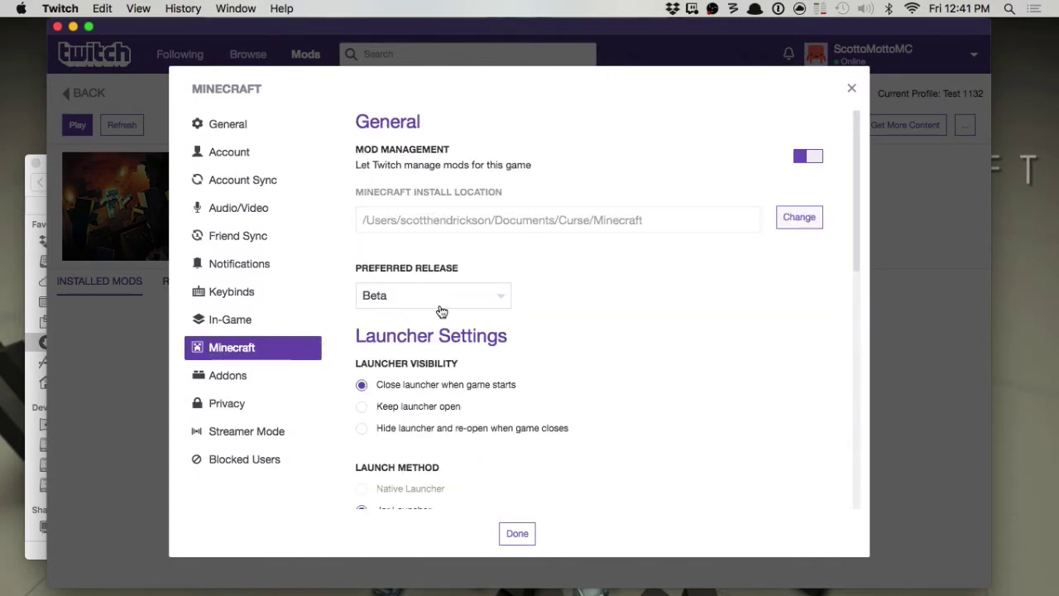
scroll(441, 311, down, 4)
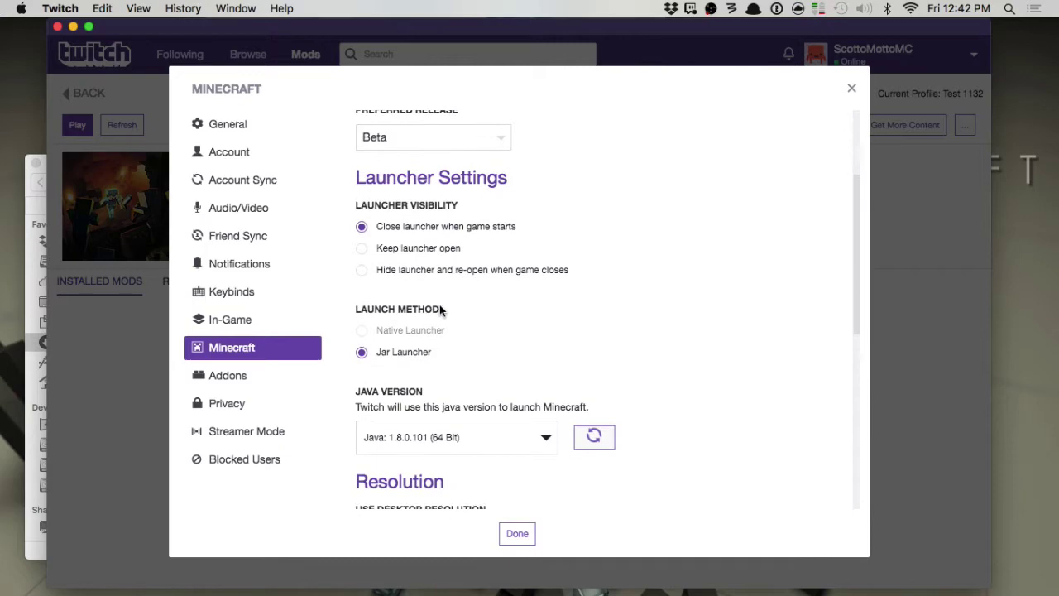
scroll(414, 361, down, 7)
scroll(414, 361, up, 8)
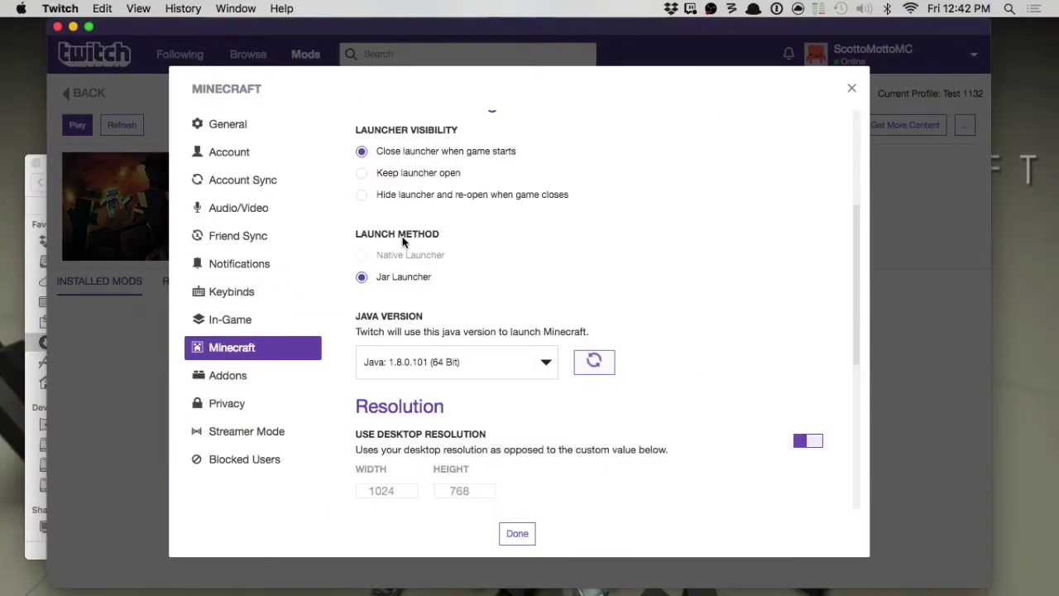
click(853, 91)
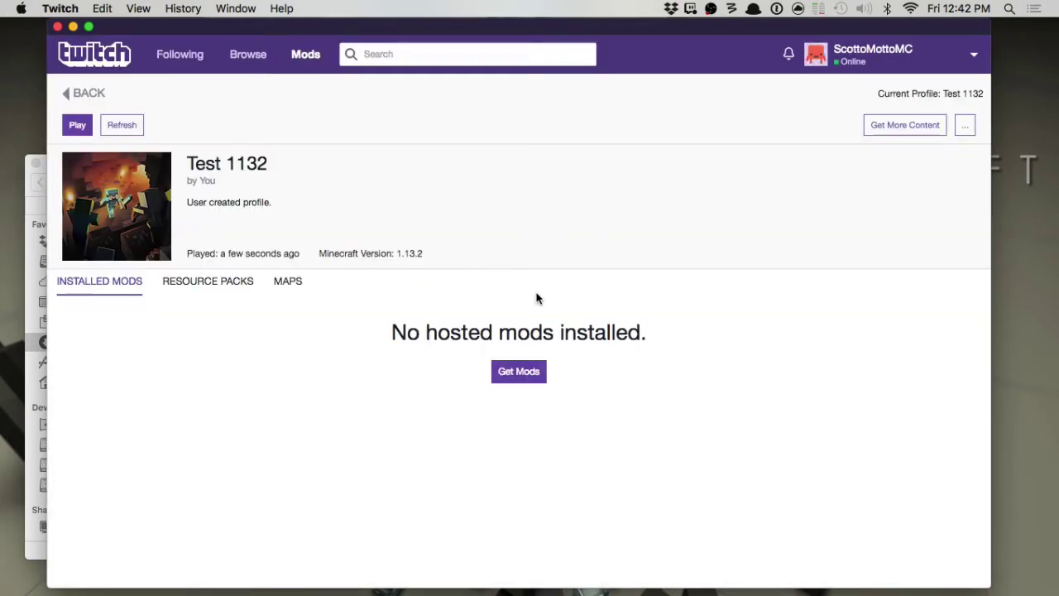
Switch back to the Java-based Minecraft Launcher and try to play the Test 1132 profile
mouse_move(568, 579)
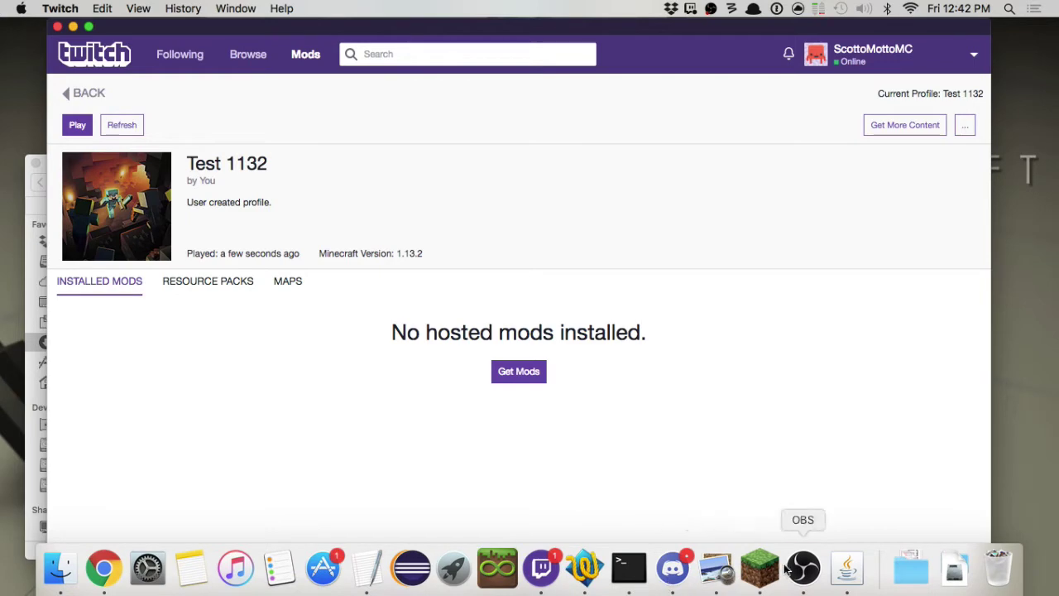
click(846, 572)
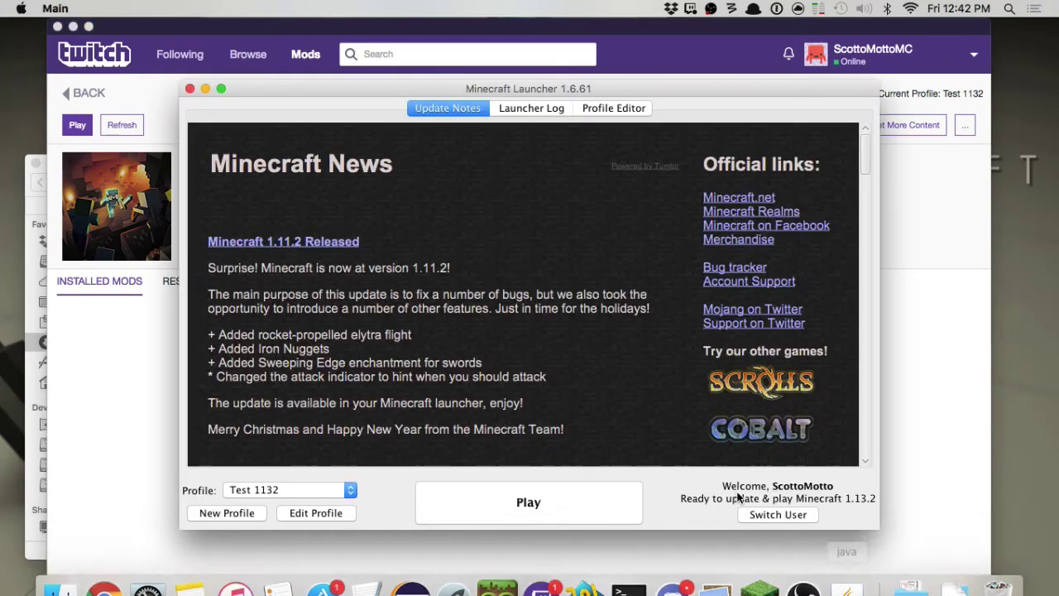
click(510, 494)
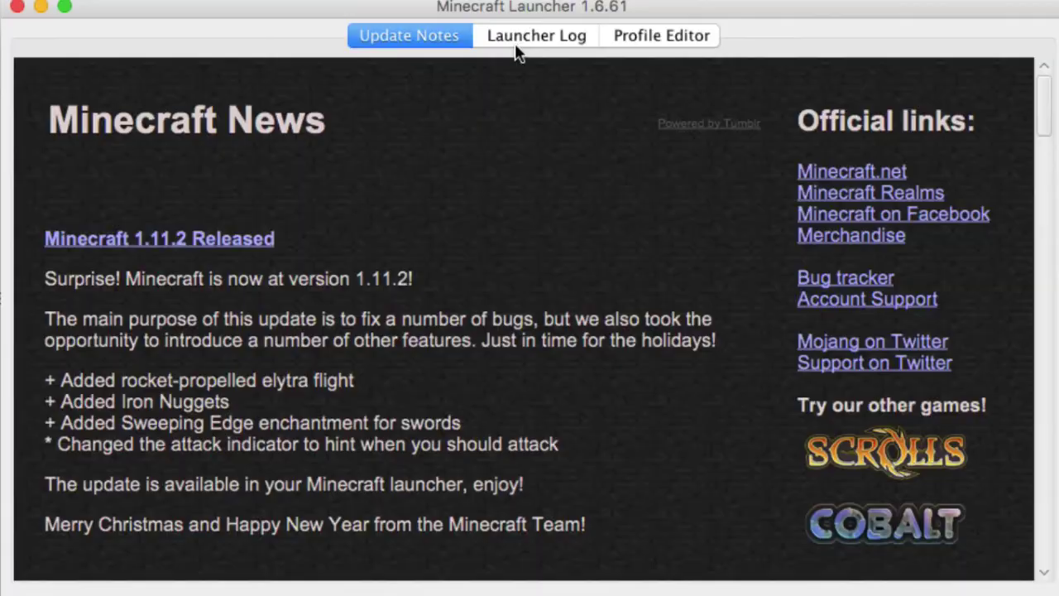
Examine the latest entries in the launcher log for the launch error, and close the launcher
click(520, 41)
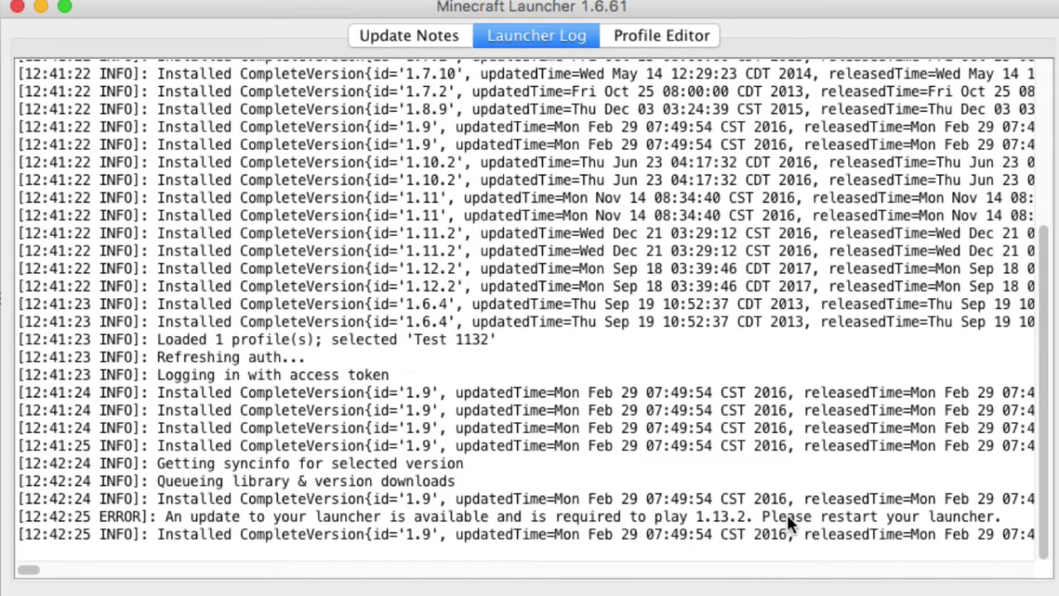
scroll(789, 513, right, 3)
scroll(789, 514, left, 3)
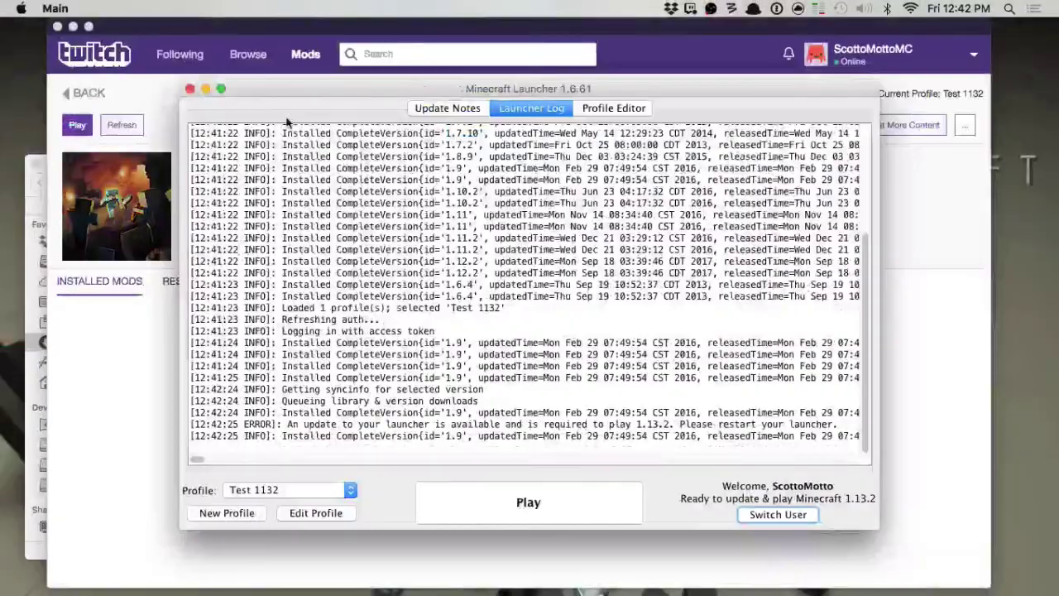
click(189, 88)
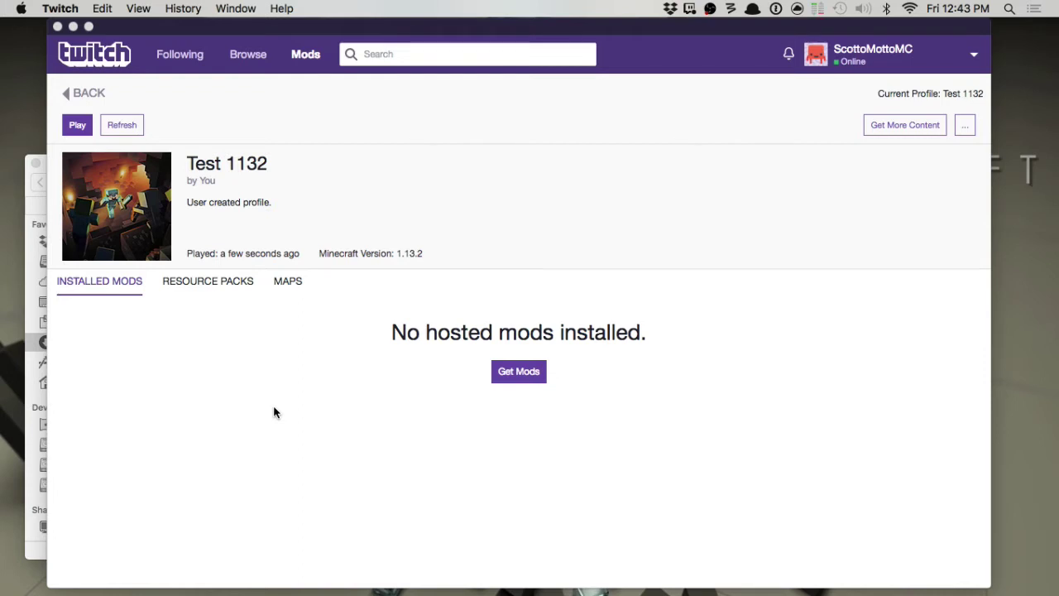
Switch to Finder and extract launcher.jar.1.6.91.lzma in the Downloads folder with The Unarchiver
mouse_move(246, 589)
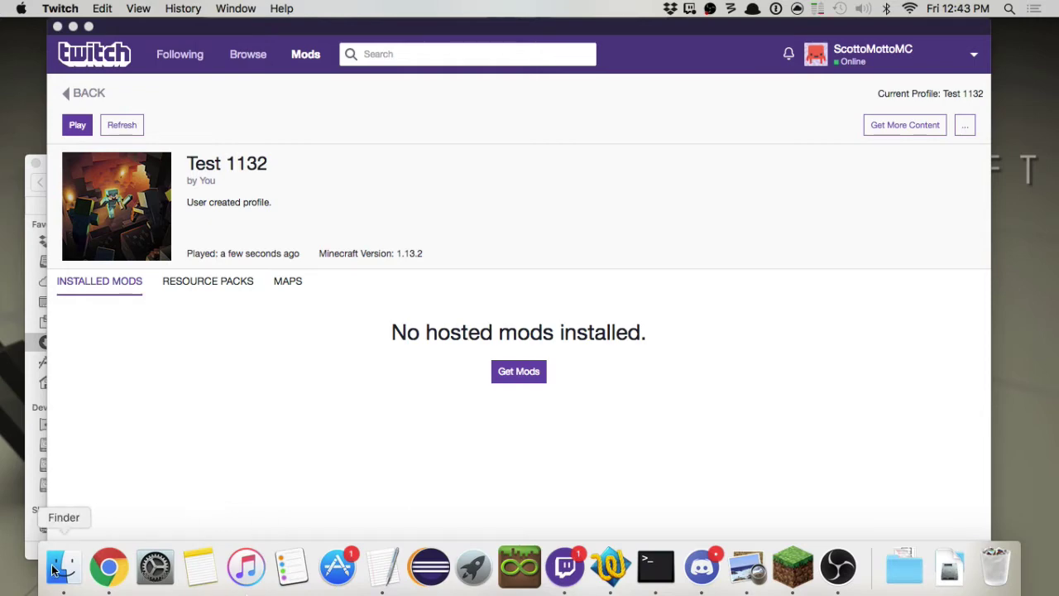
click(56, 569)
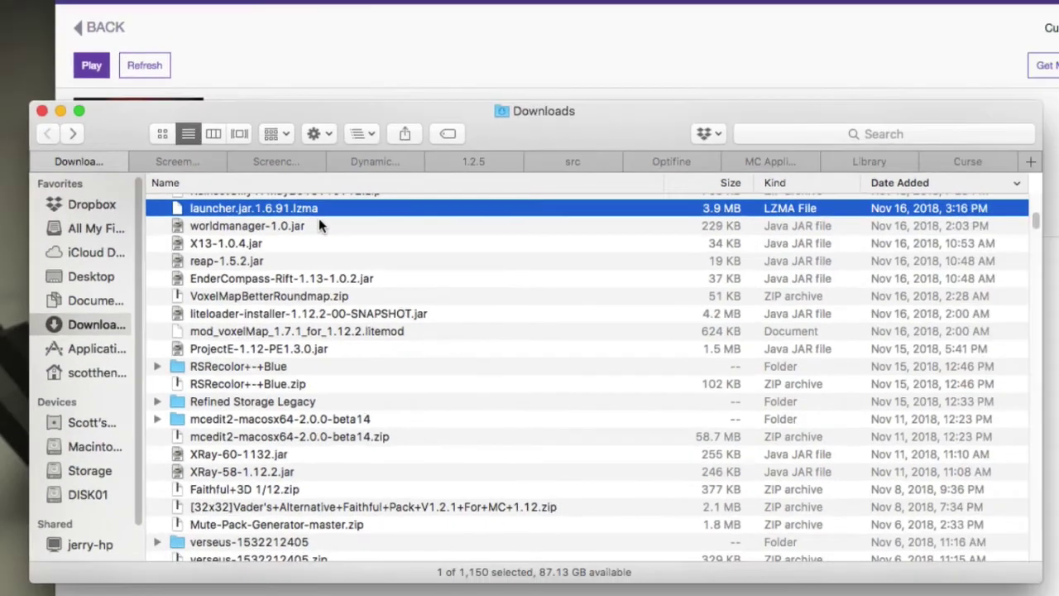
right_click(325, 209)
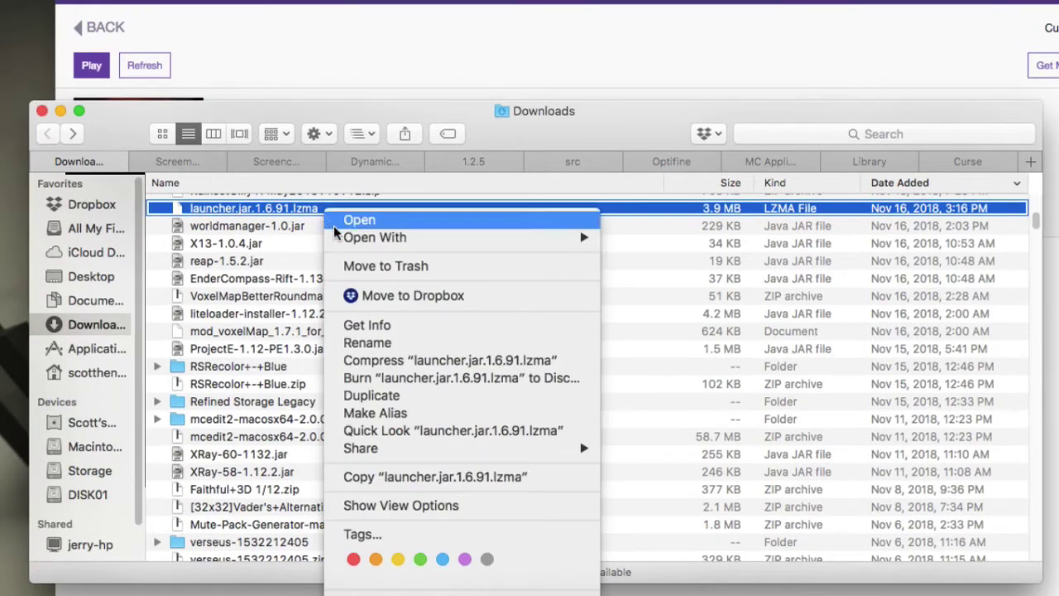
mouse_move(338, 237)
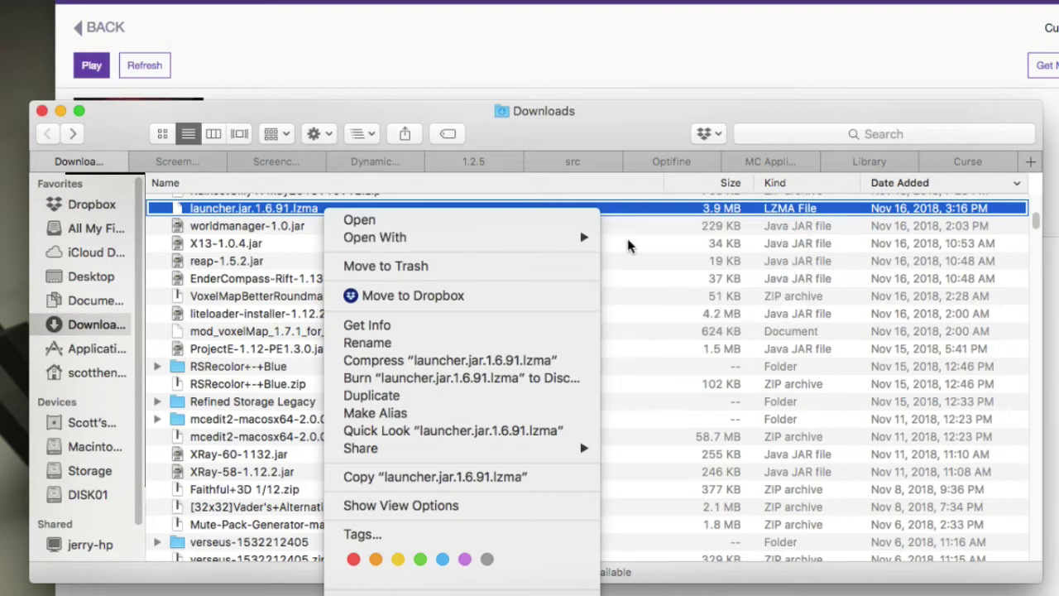
mouse_move(589, 240)
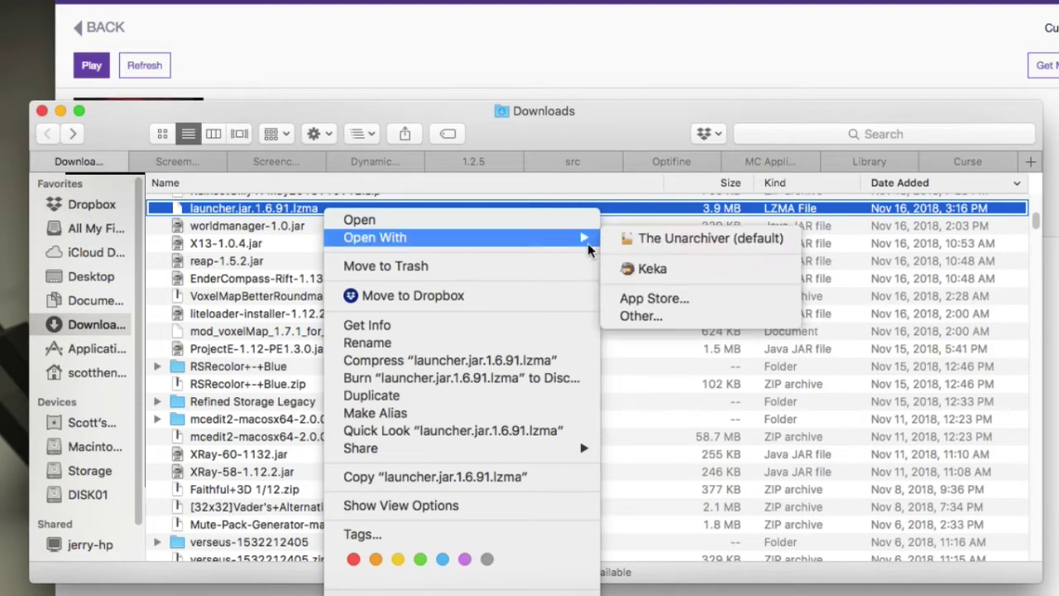
click(650, 240)
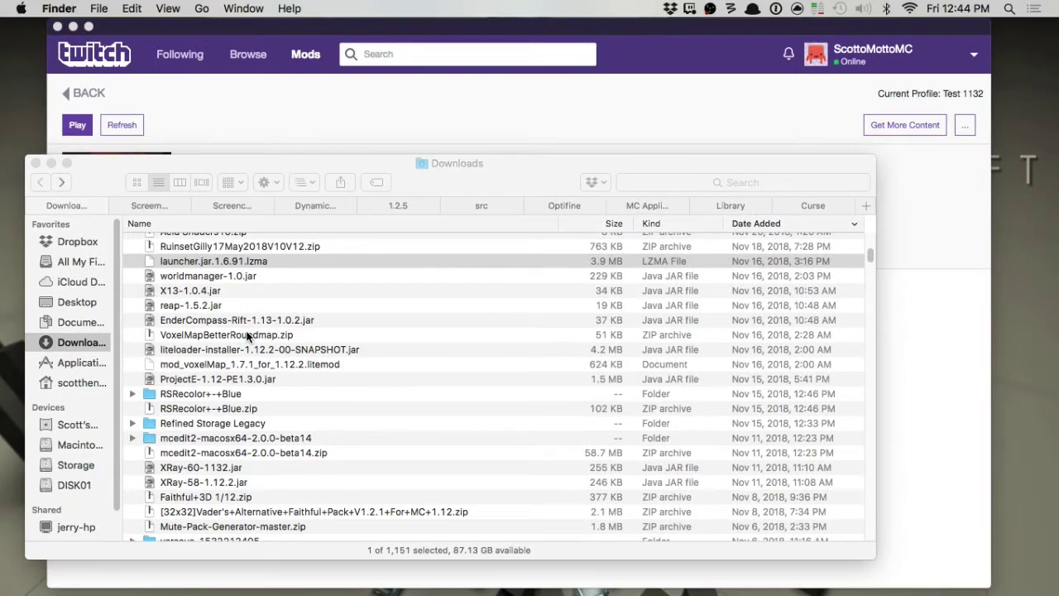
Rename the extracted launcher.jar.1.6.91 in Downloads to launcher.jar and accept the change to the .jar extension
scroll(246, 335, up, 15)
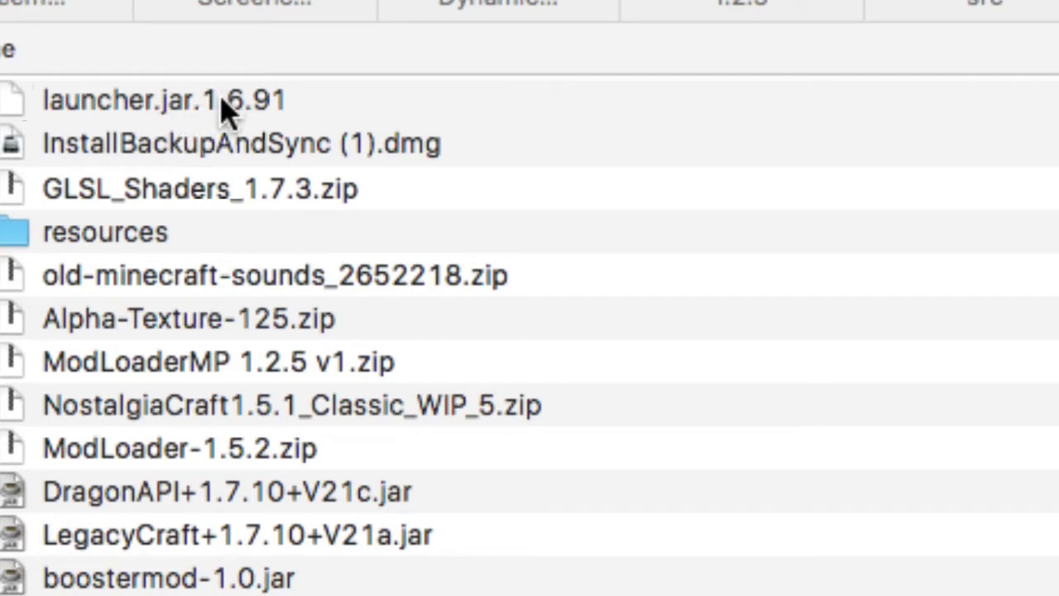
click(208, 110)
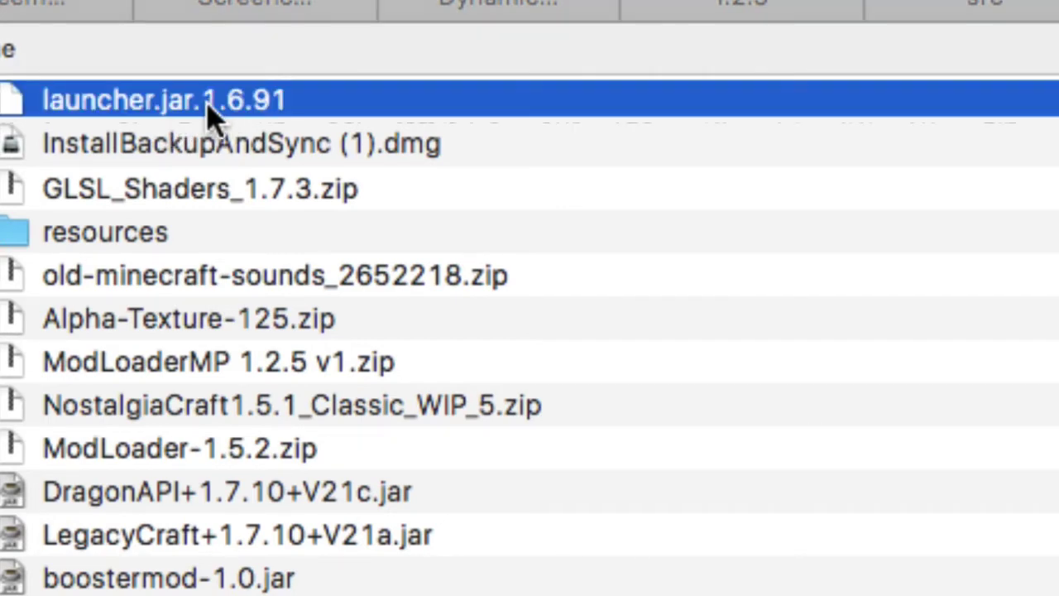
click(208, 103)
click(204, 102)
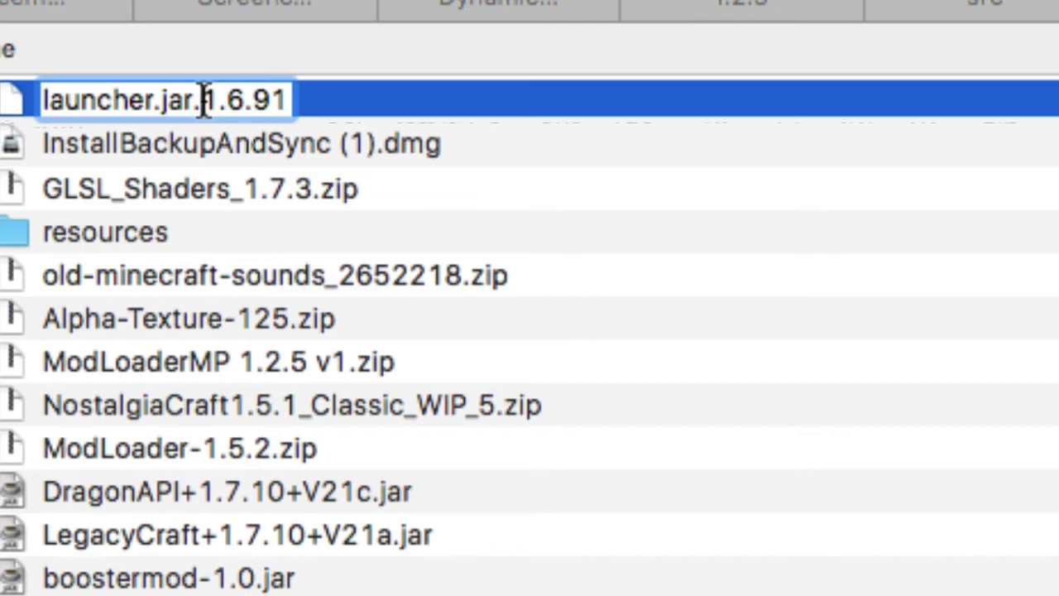
drag(200, 100, 296, 100)
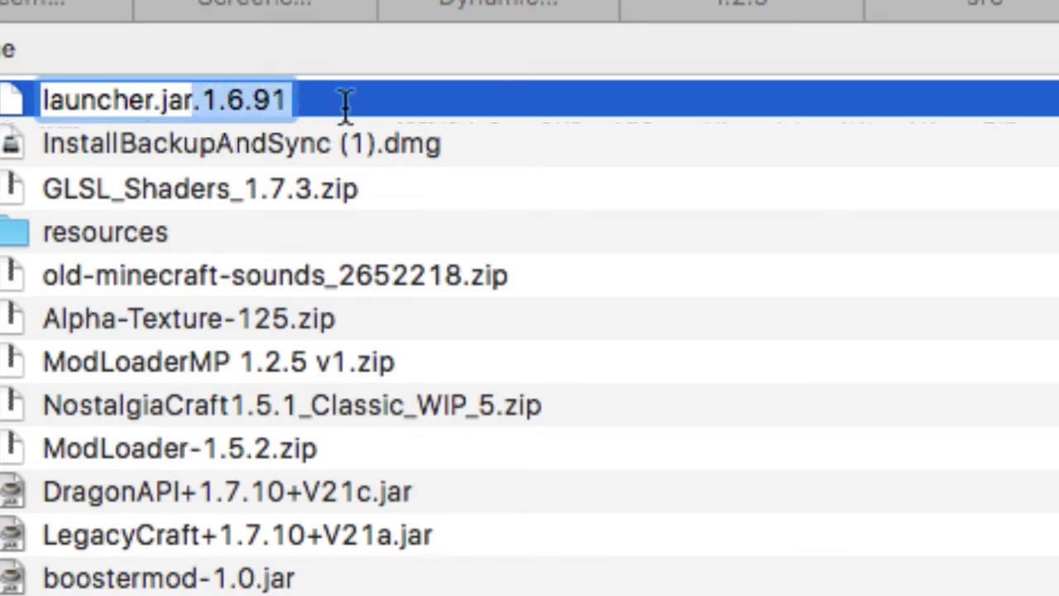
key(BackSpace)
key(Return)
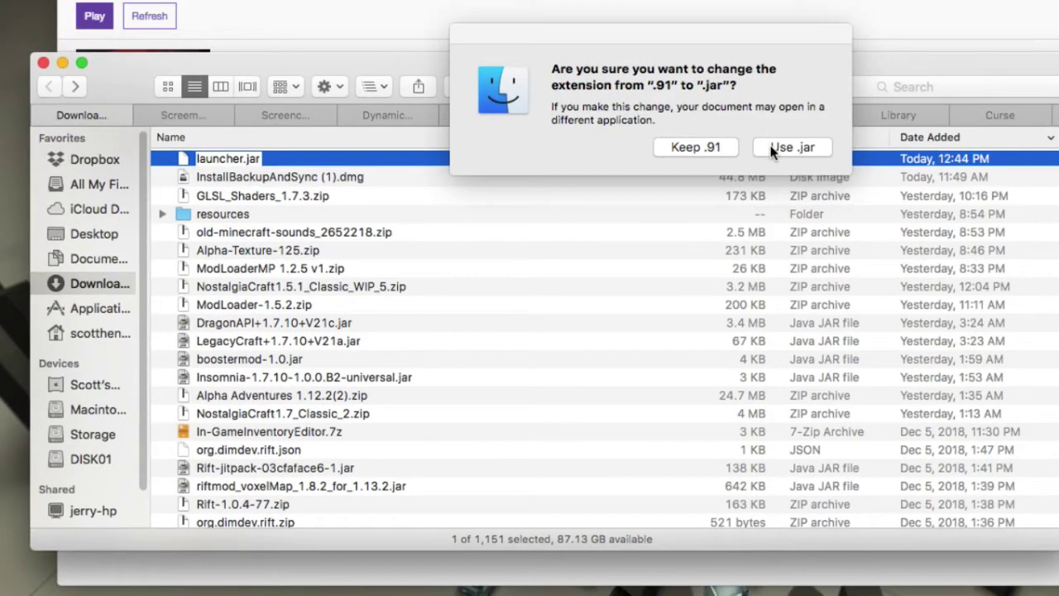
click(873, 102)
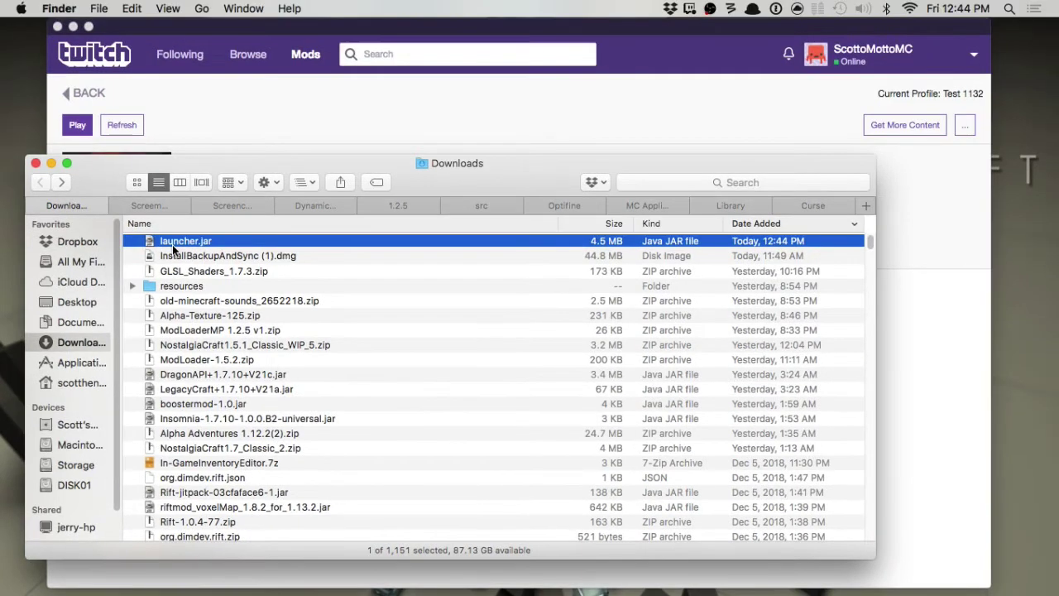
Switch to Twitch, show its version information and open the client folder from there
click(273, 136)
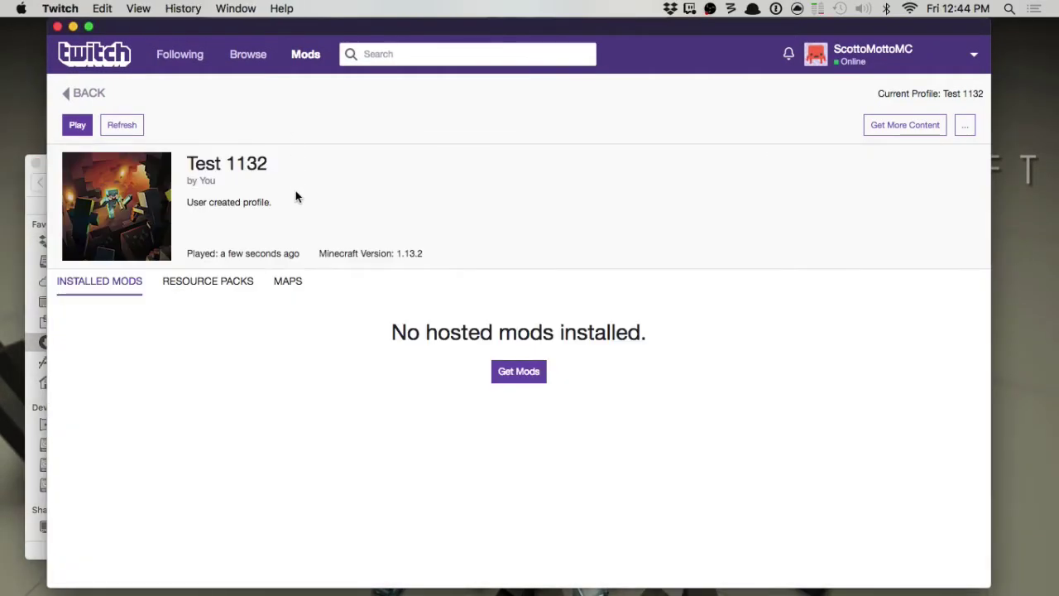
click(56, 7)
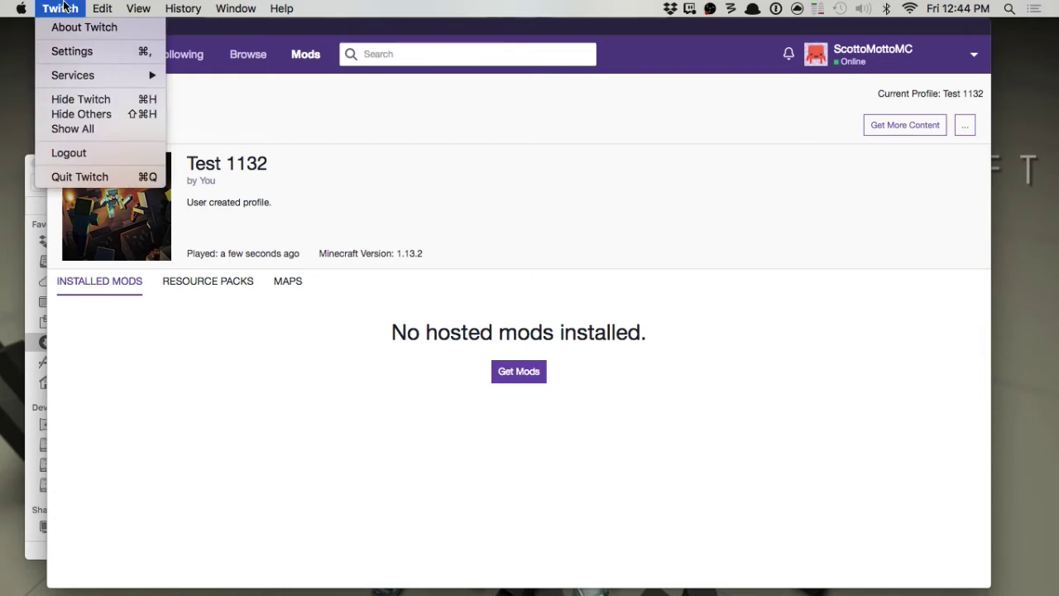
click(70, 27)
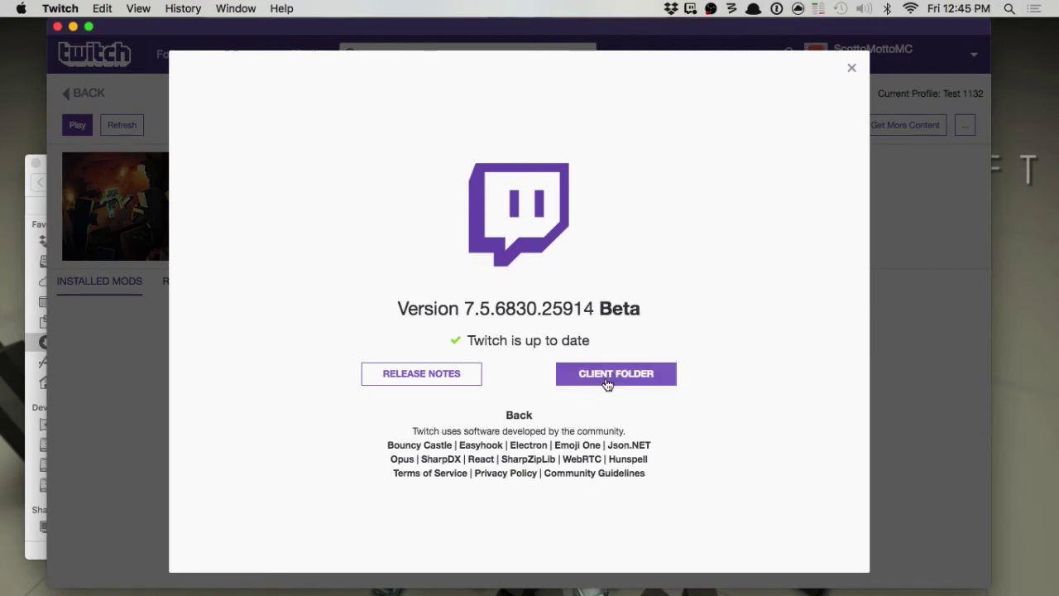
click(607, 383)
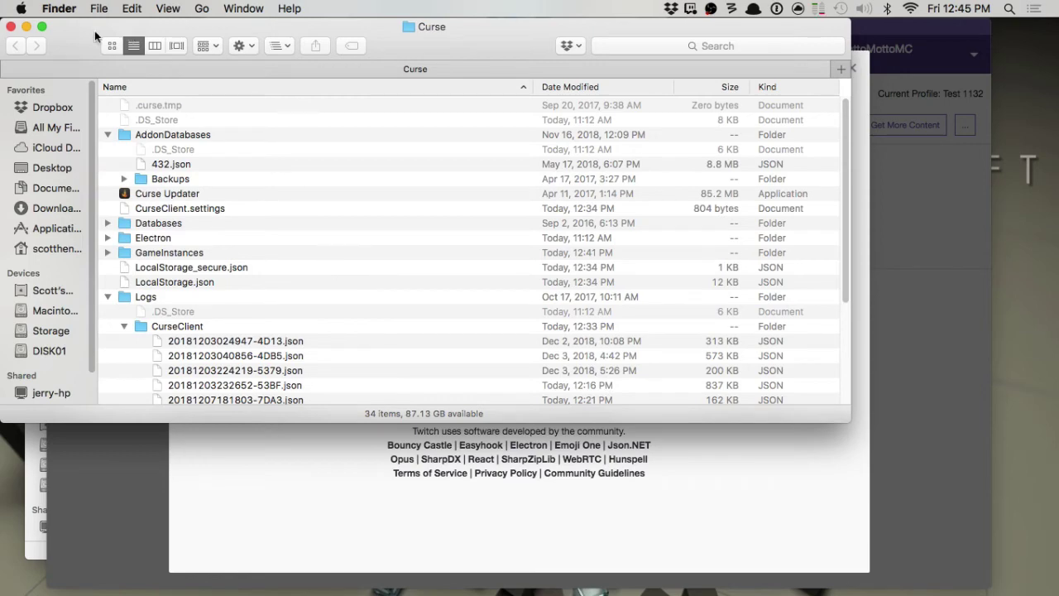
Examine the contents of the Curse client folder, collapse its Logs folder, and close the folder window
drag(55, 34, 117, 45)
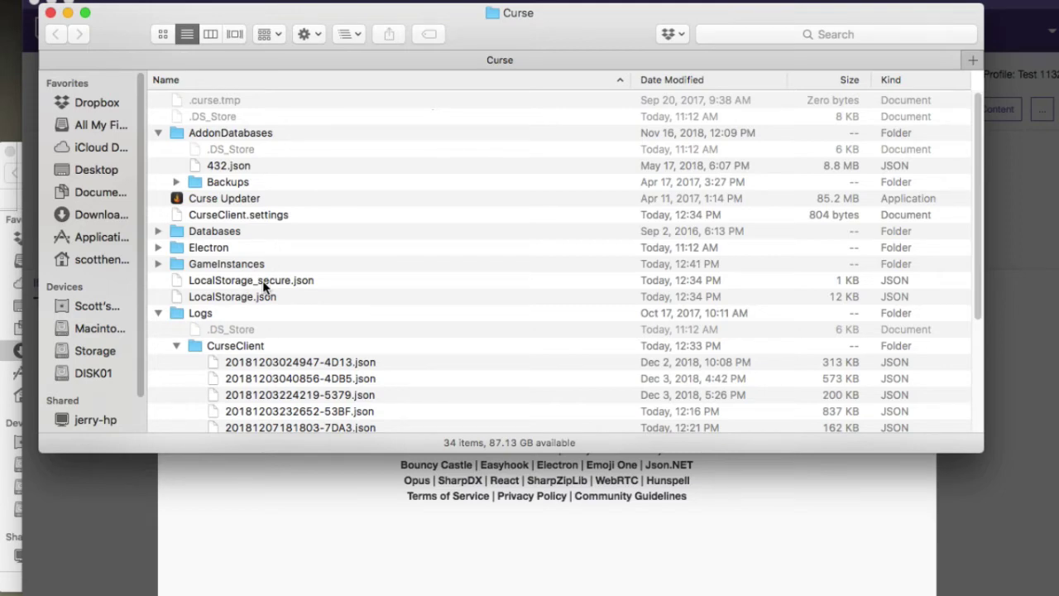
scroll(263, 351, down, 5)
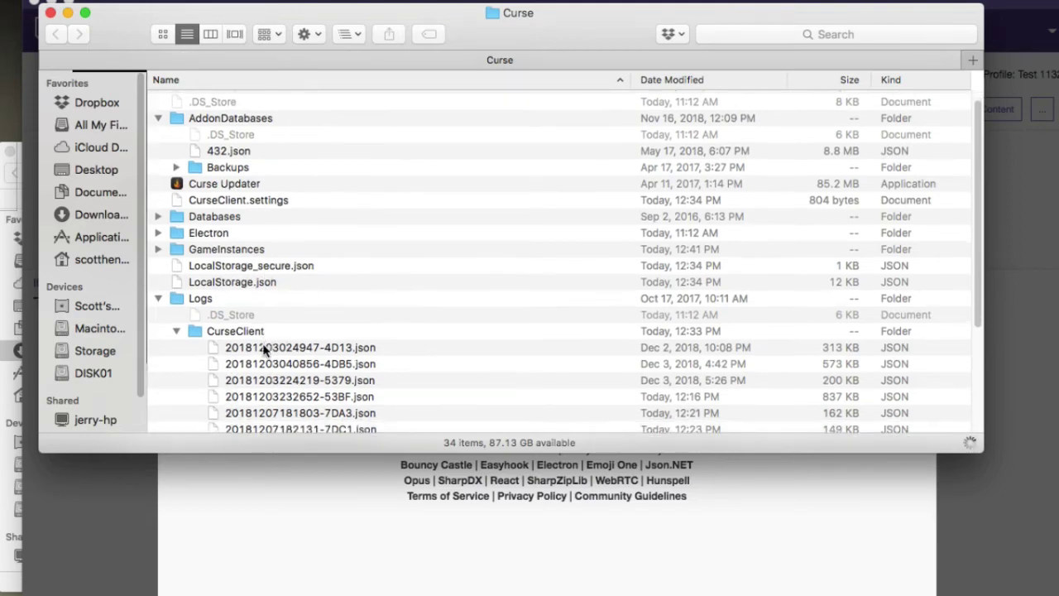
scroll(248, 330, up, 5)
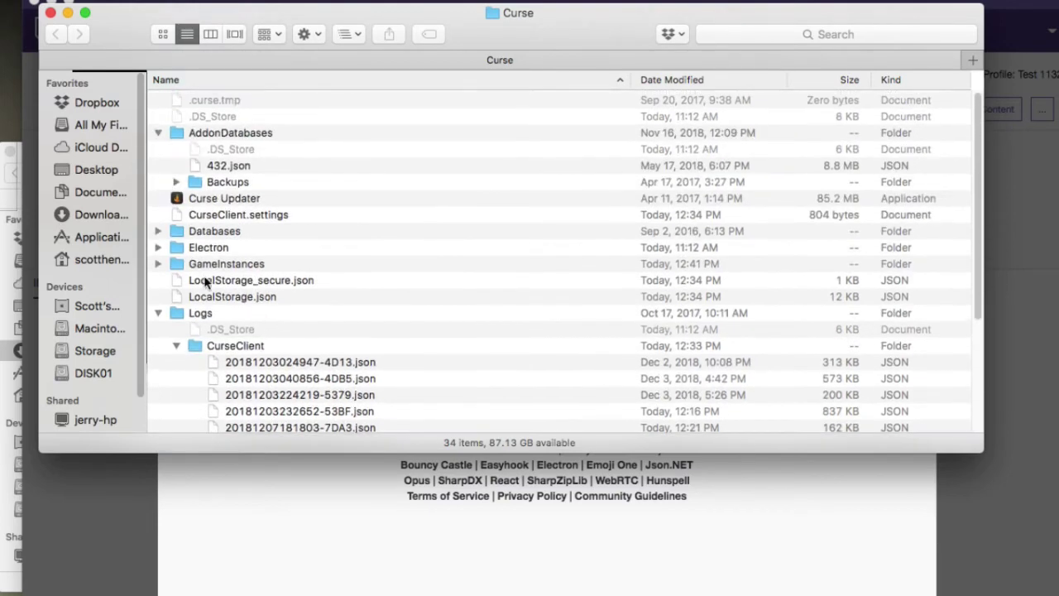
click(157, 314)
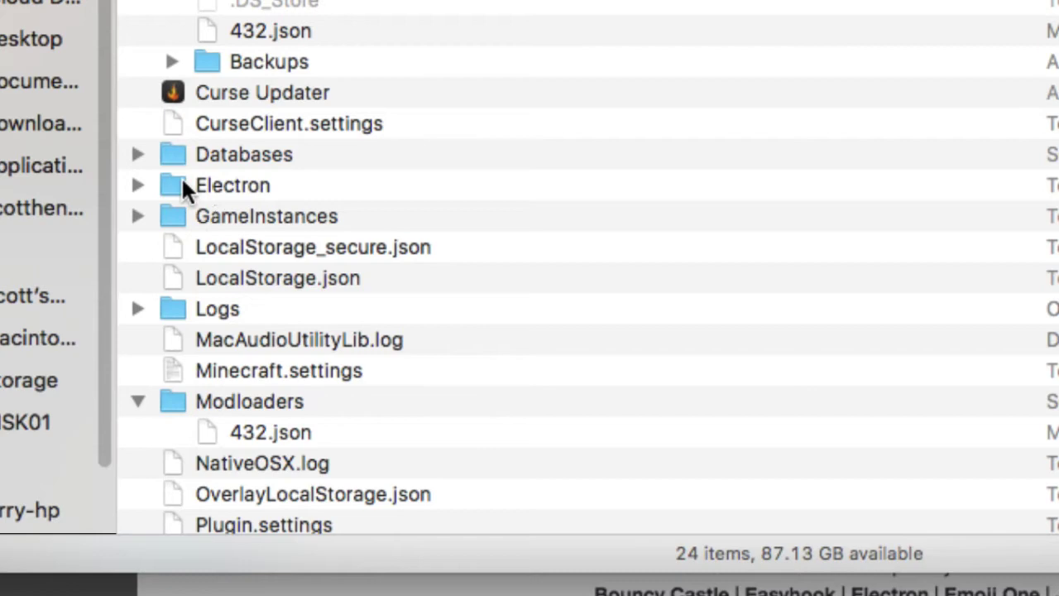
scroll(208, 263, down, 2)
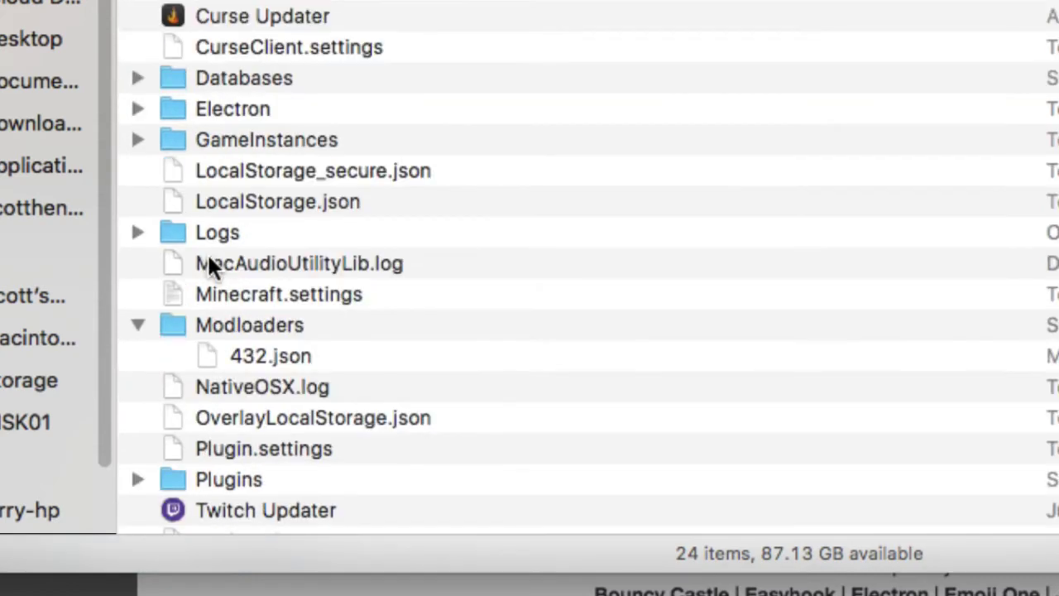
scroll(208, 264, down, 2)
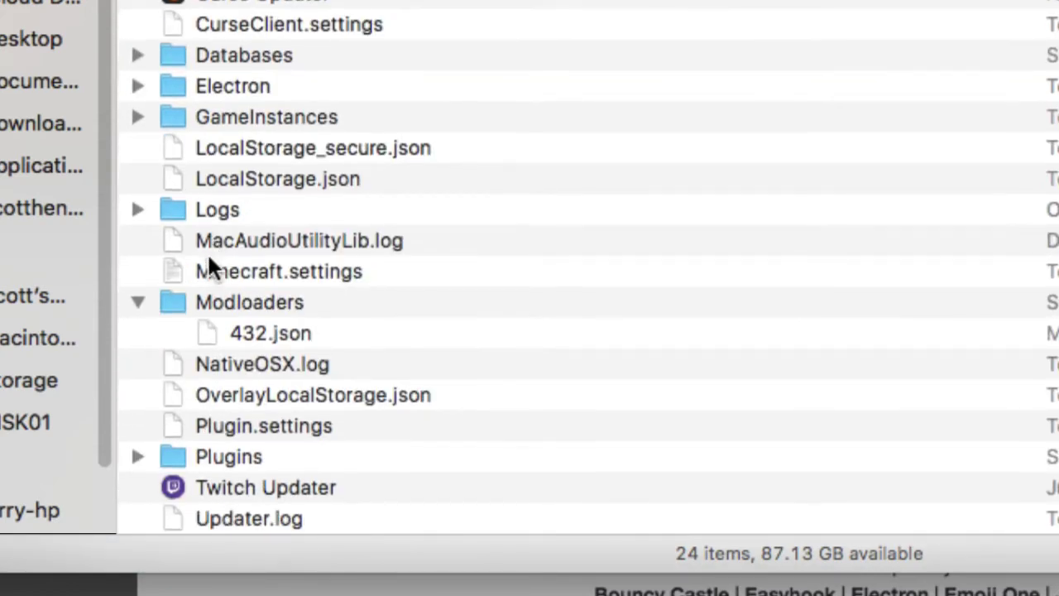
scroll(208, 265, up, 3)
scroll(209, 268, down, 3)
scroll(236, 344, up, 3)
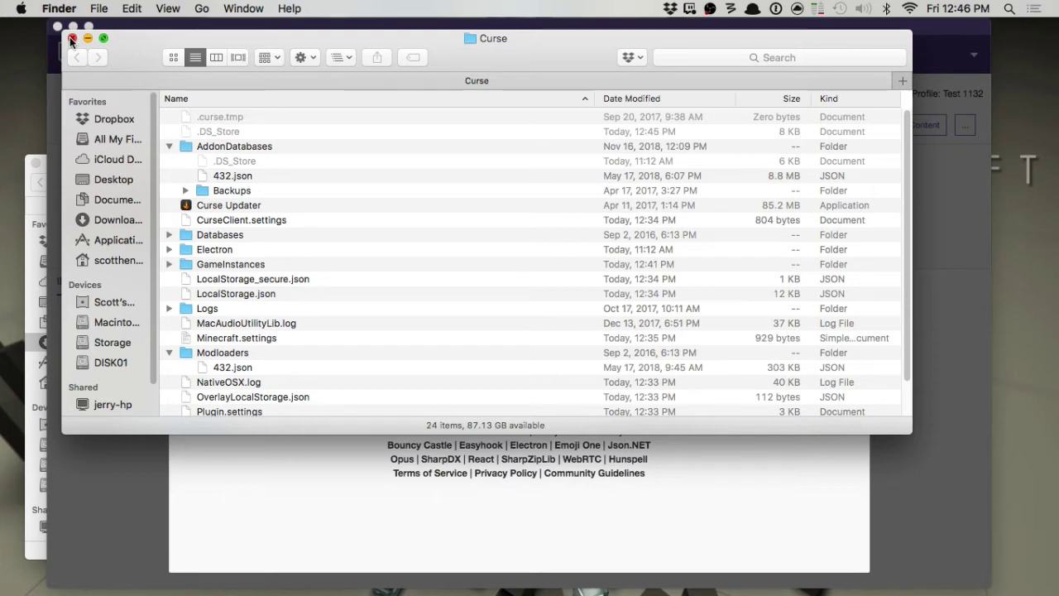
click(71, 39)
Return to Twitch, check the installed version number and close the version information
click(318, 105)
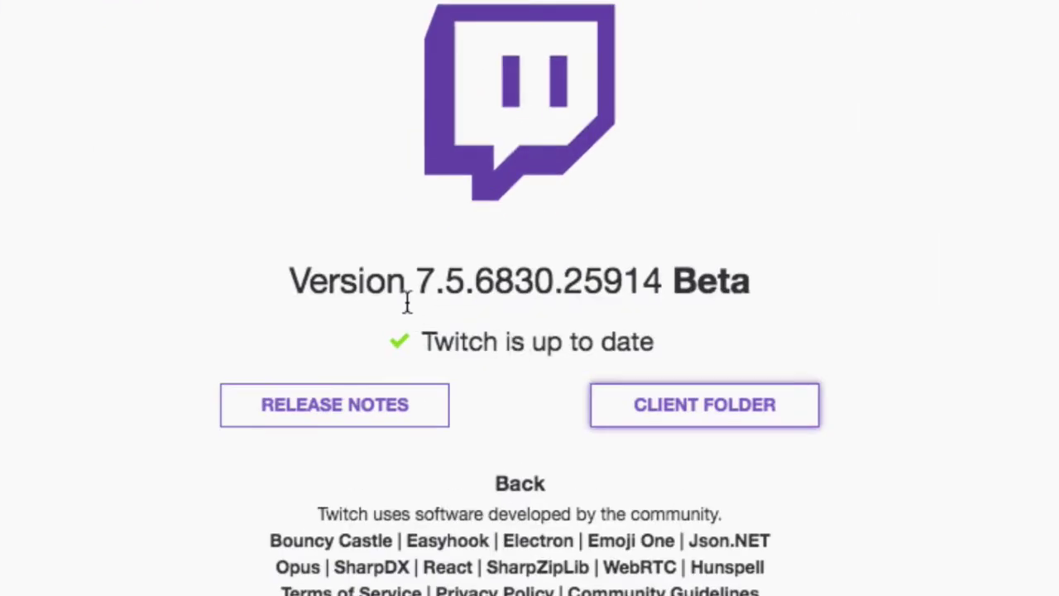
mouse_move(425, 295)
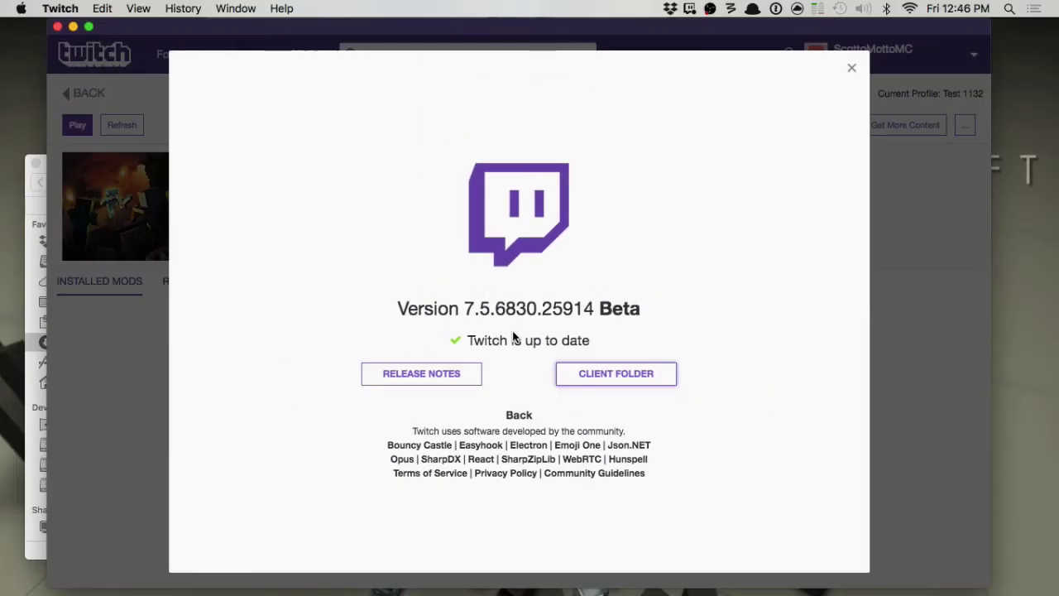
click(849, 72)
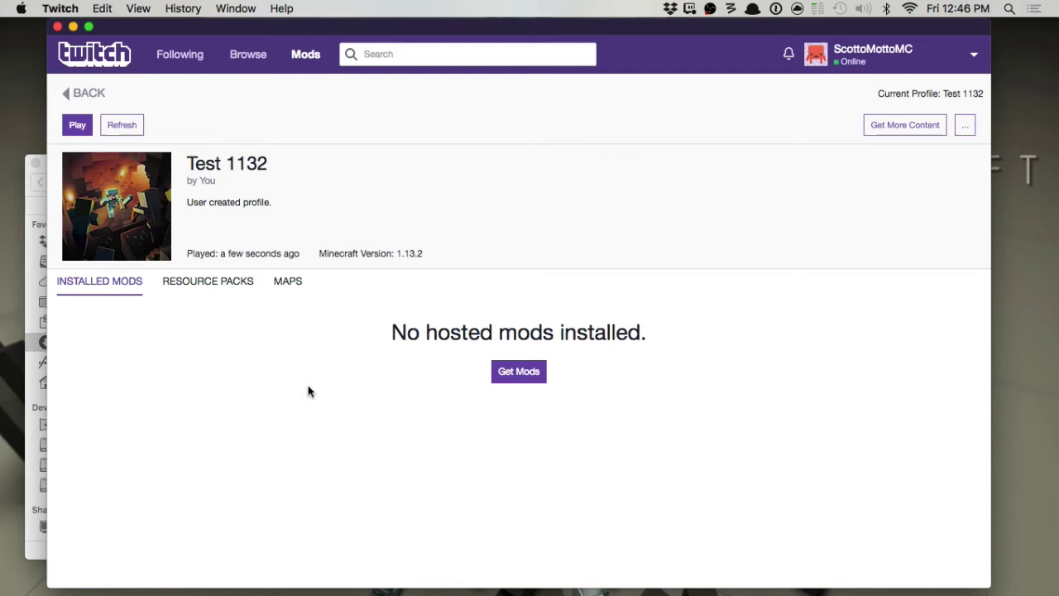
Open the Test 1132 profile's folder from Twitch and go up to the enclosing Curse folder in Documents
click(967, 130)
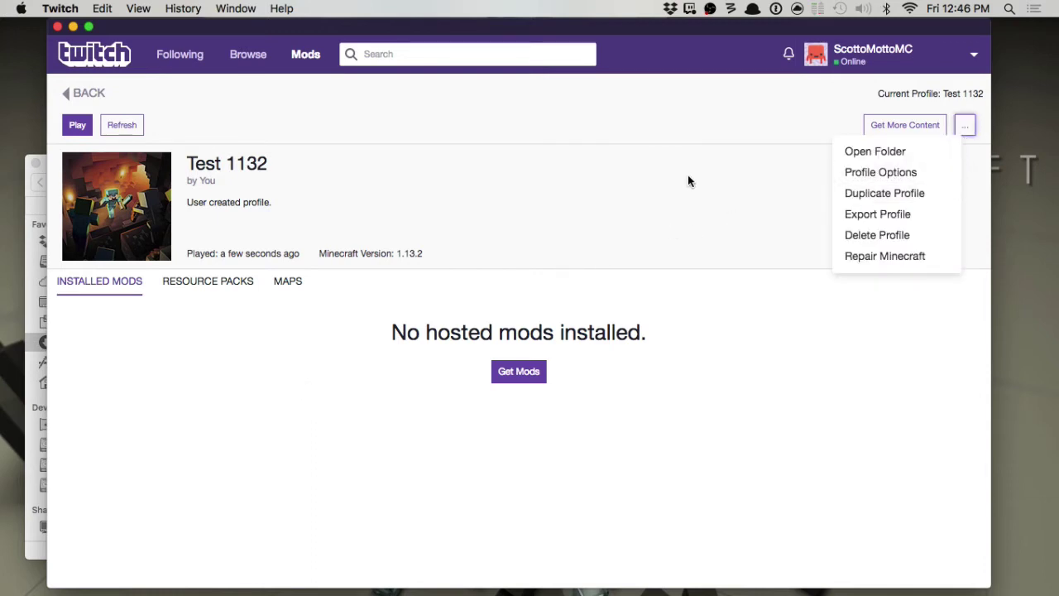
click(882, 152)
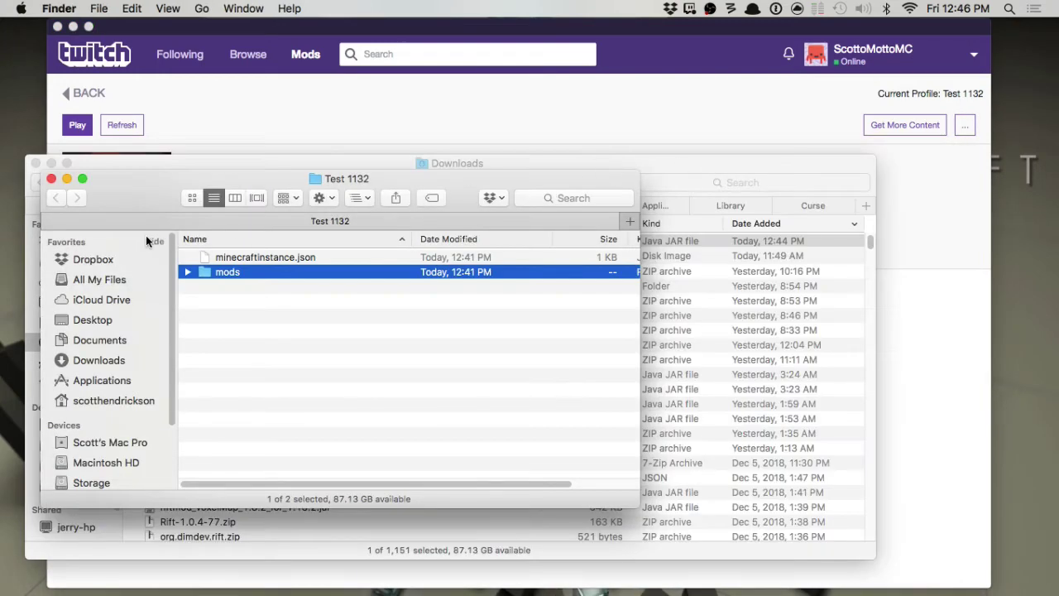
drag(143, 198, 327, 103)
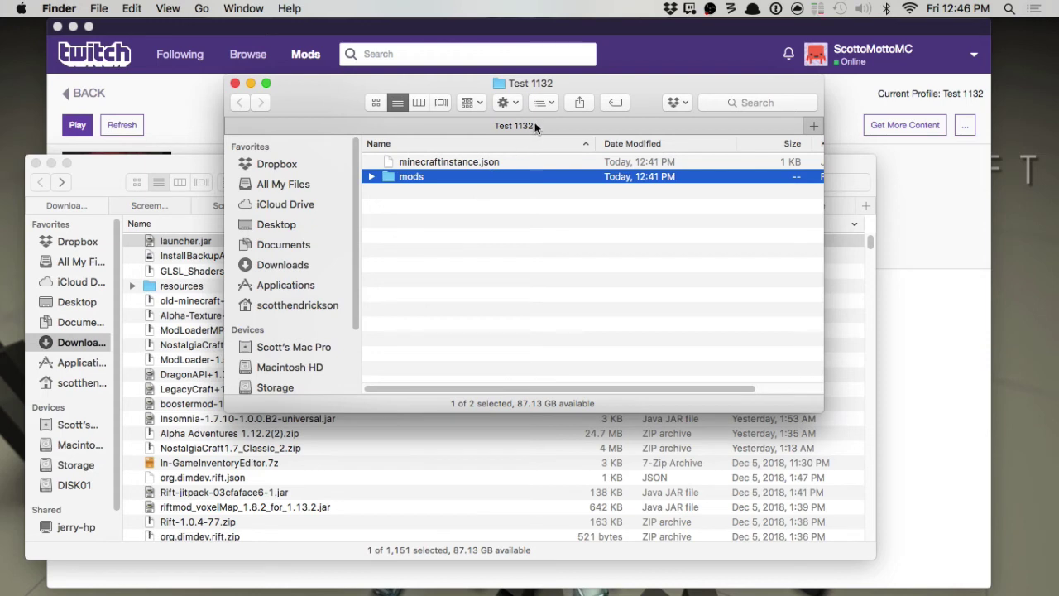
click(545, 103)
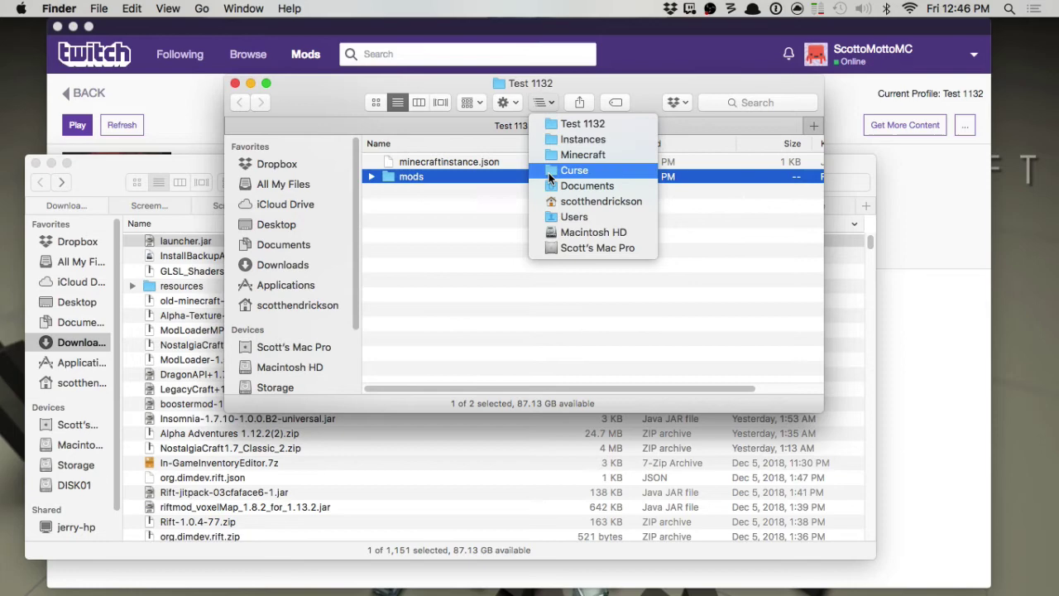
click(569, 171)
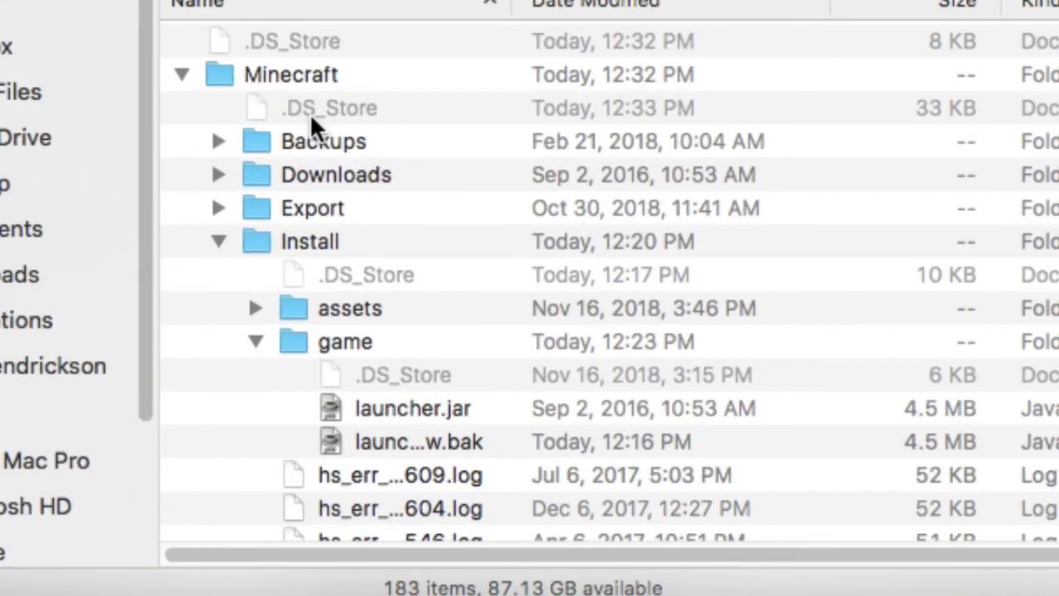
Open the game folder located inside the Minecraft folder's Install folder
click(226, 76)
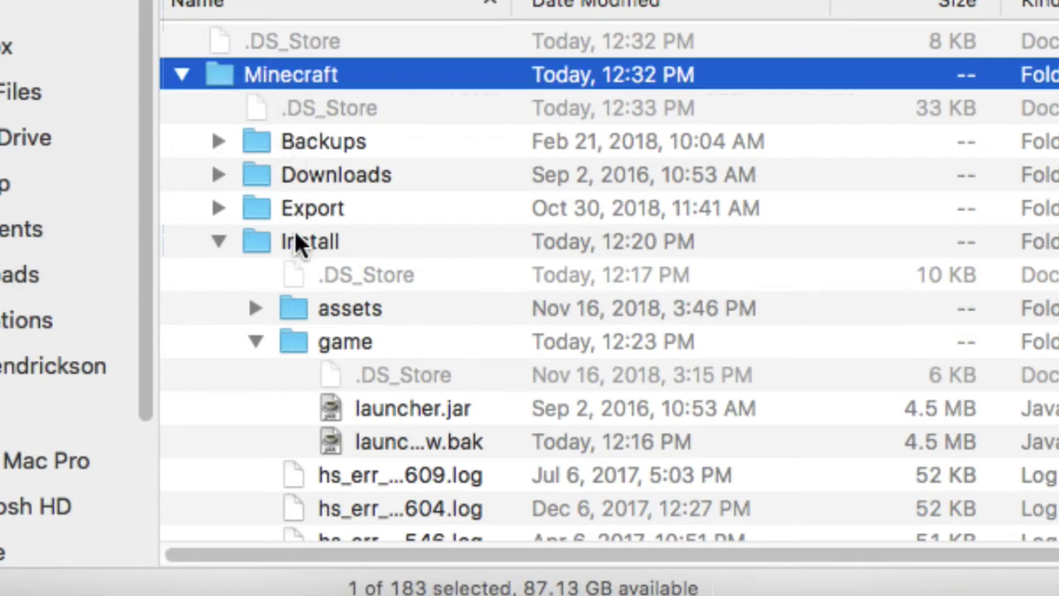
scroll(288, 256, down, 2)
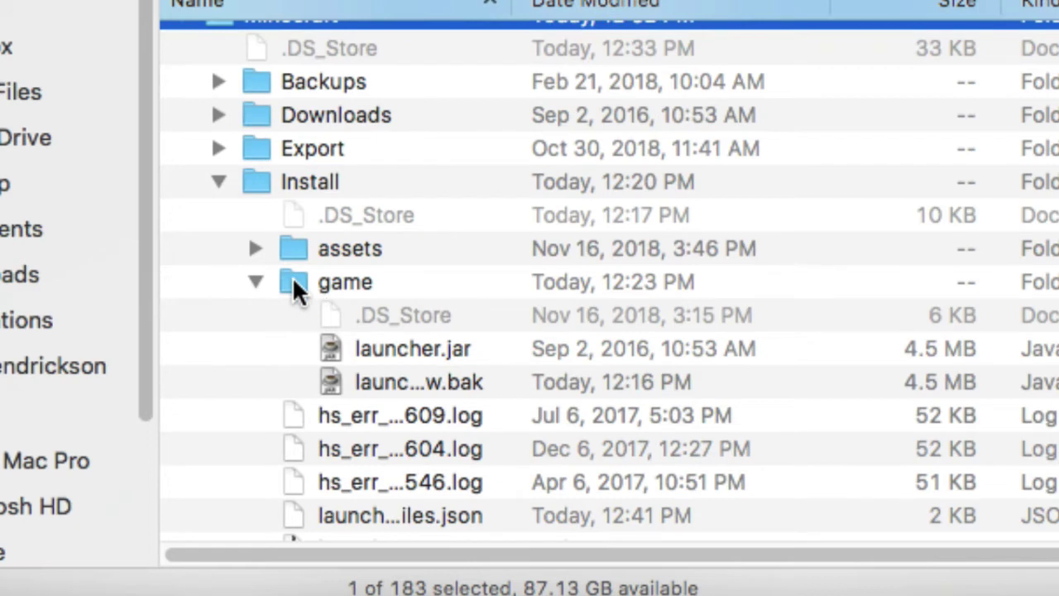
double_click(295, 285)
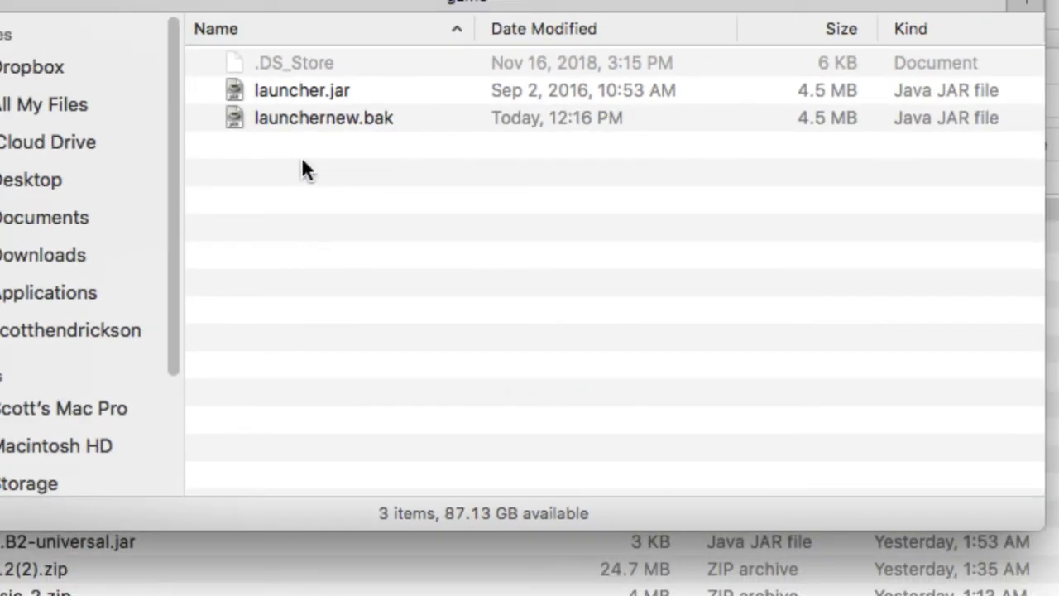
Rename the original launcher.jar in the game folder as launcherold.bak
click(315, 92)
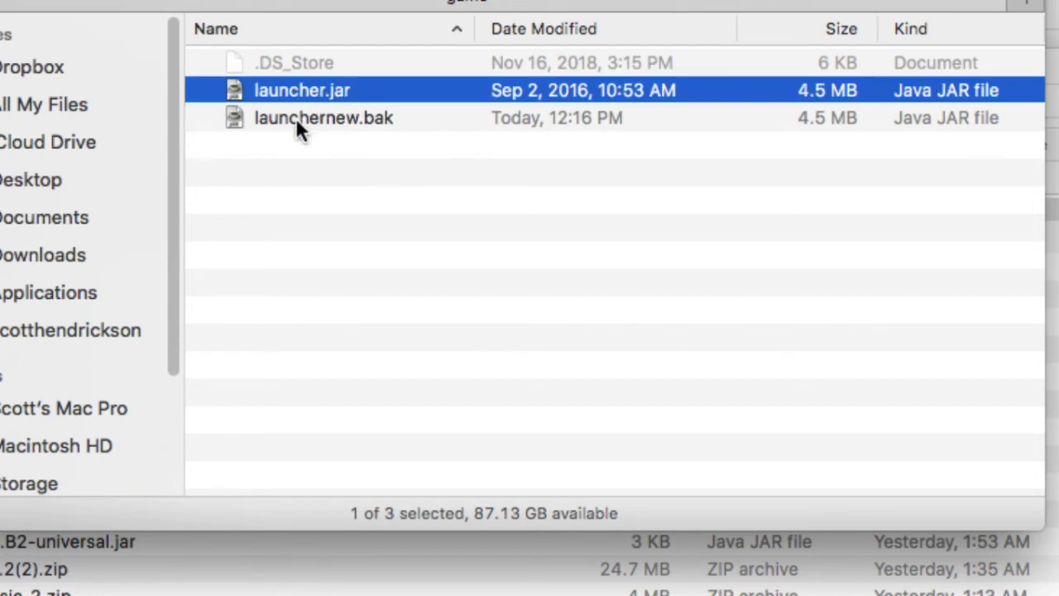
click(295, 120)
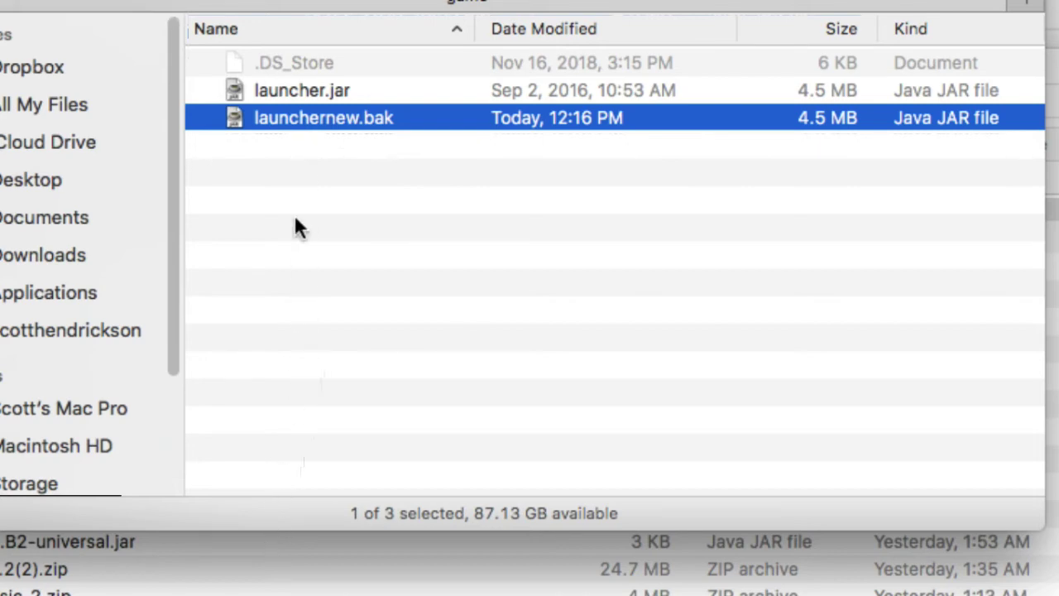
click(313, 97)
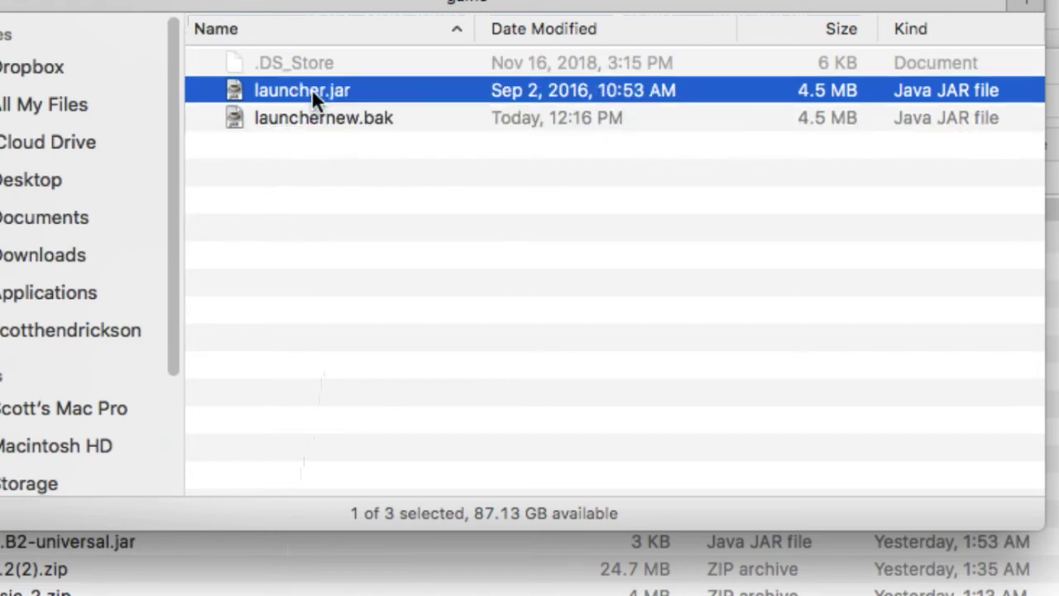
click(314, 90)
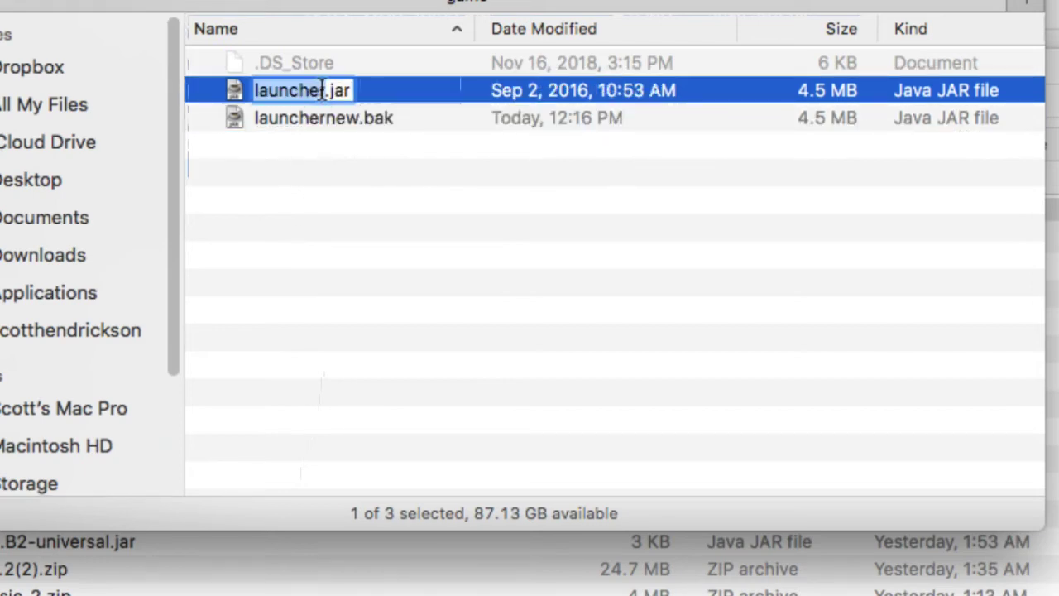
click(323, 90)
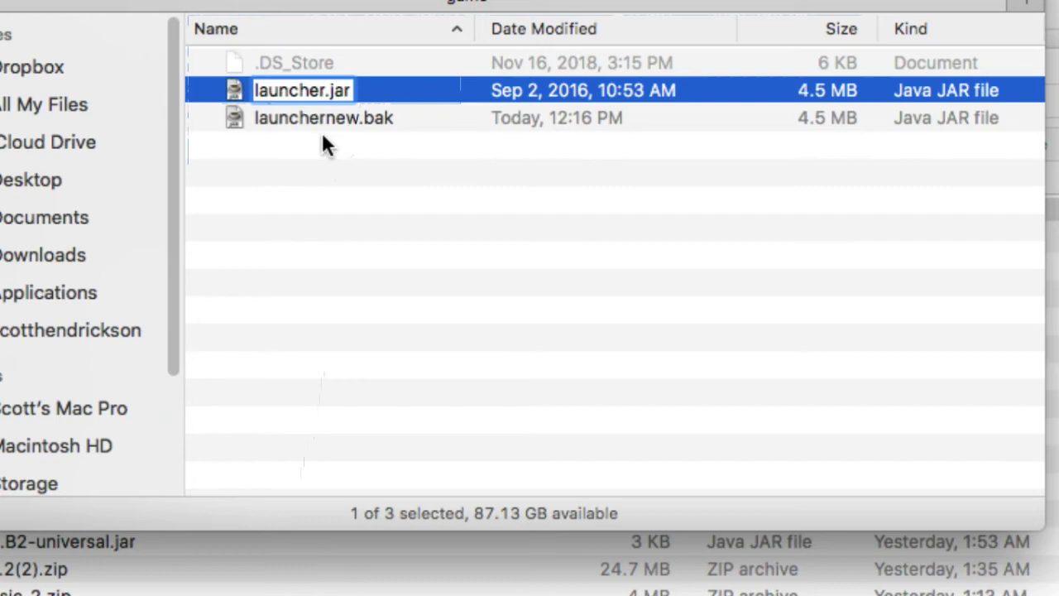
text(old)
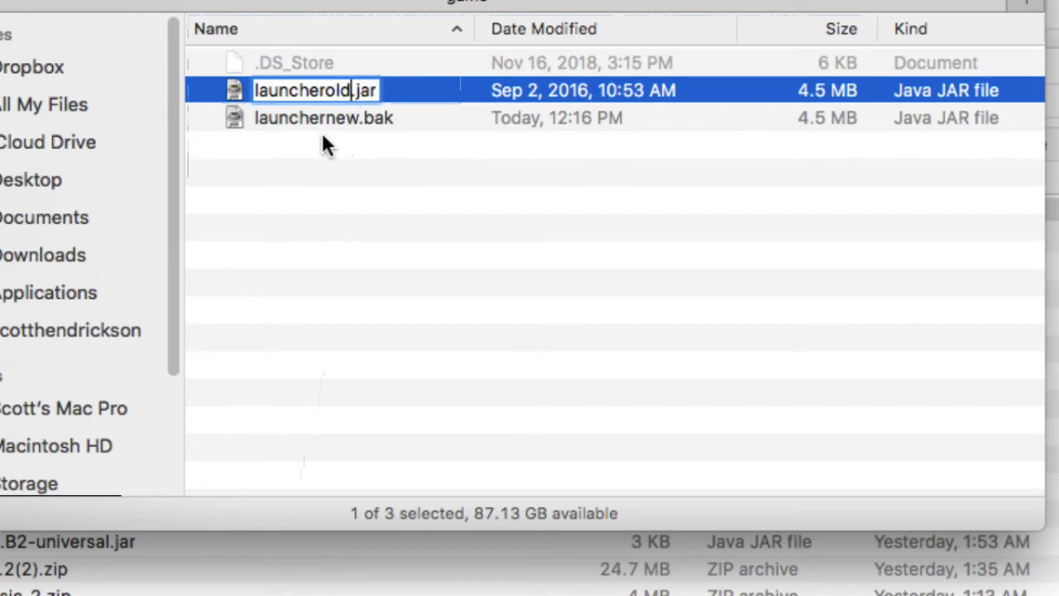
double_click(361, 90)
text(bak)
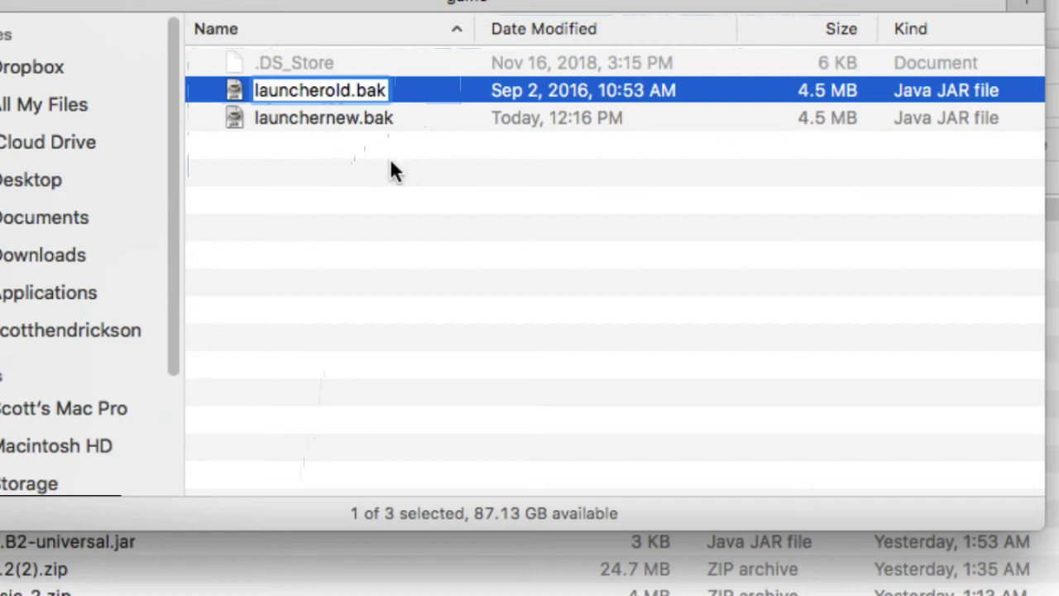
key(Return)
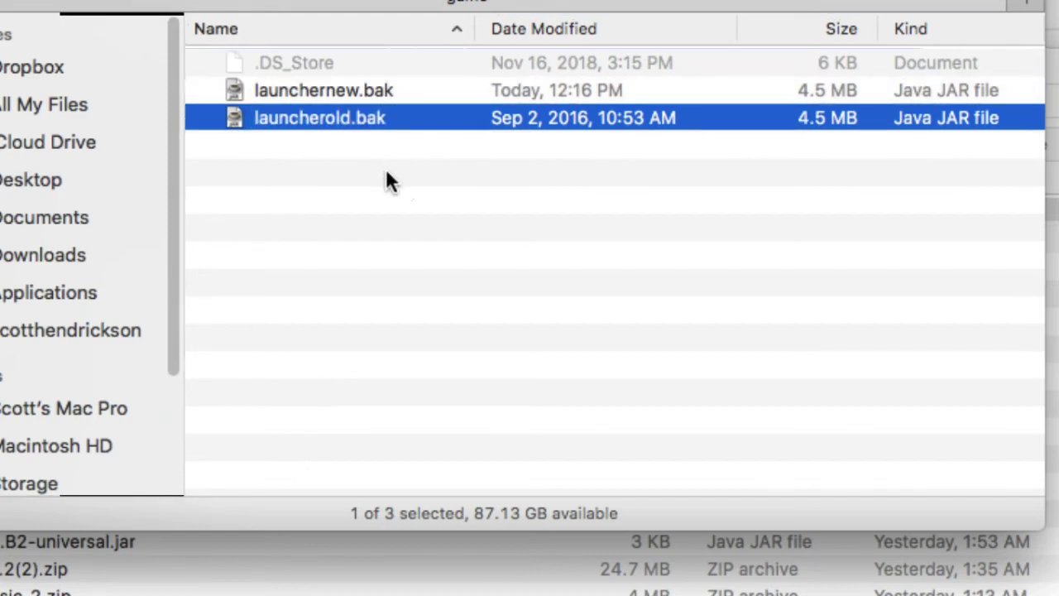
Rename launchernew.bak in the game folder as launcherr.jar
click(336, 92)
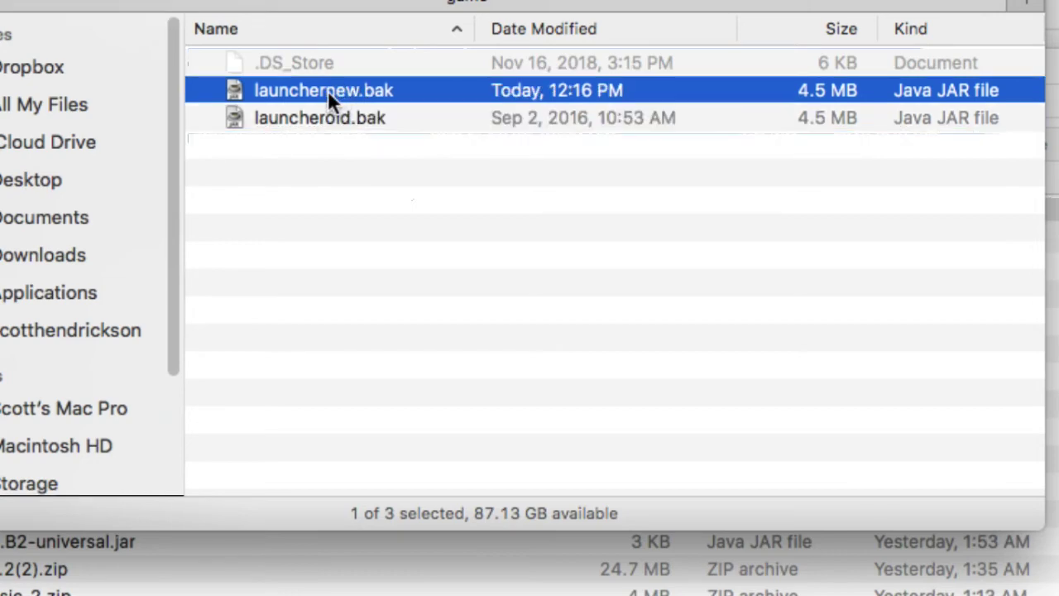
click(328, 91)
click(327, 92)
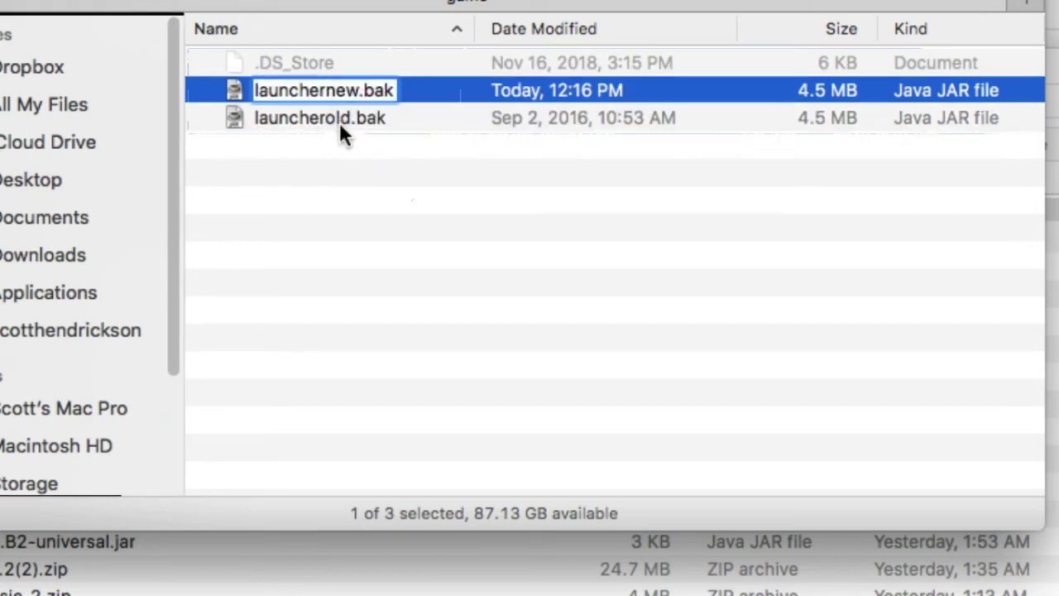
key(Delete)
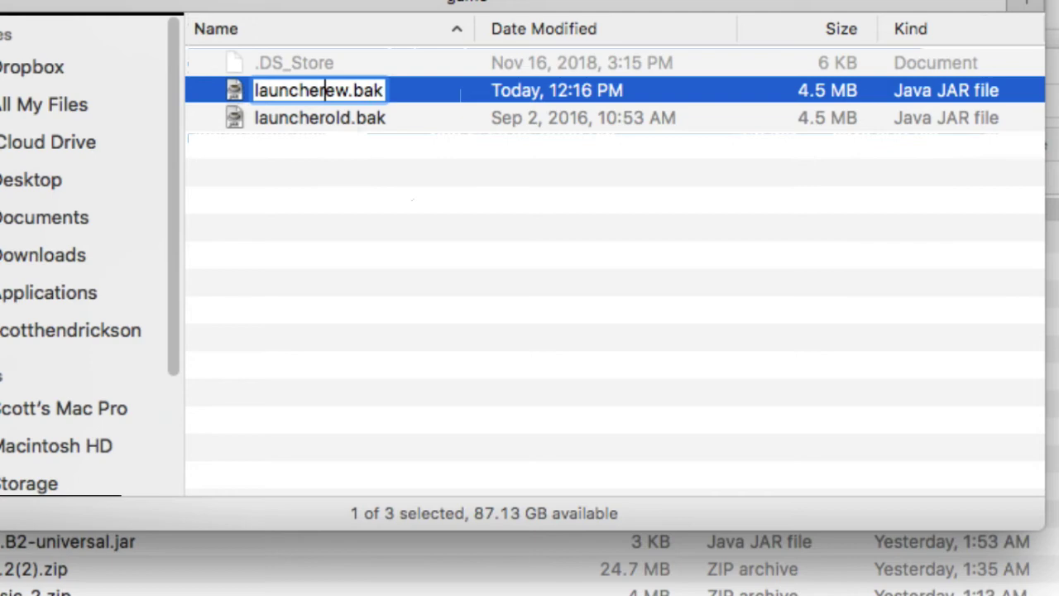
key(Delete)
key(Delete)
drag(331, 91, 391, 89)
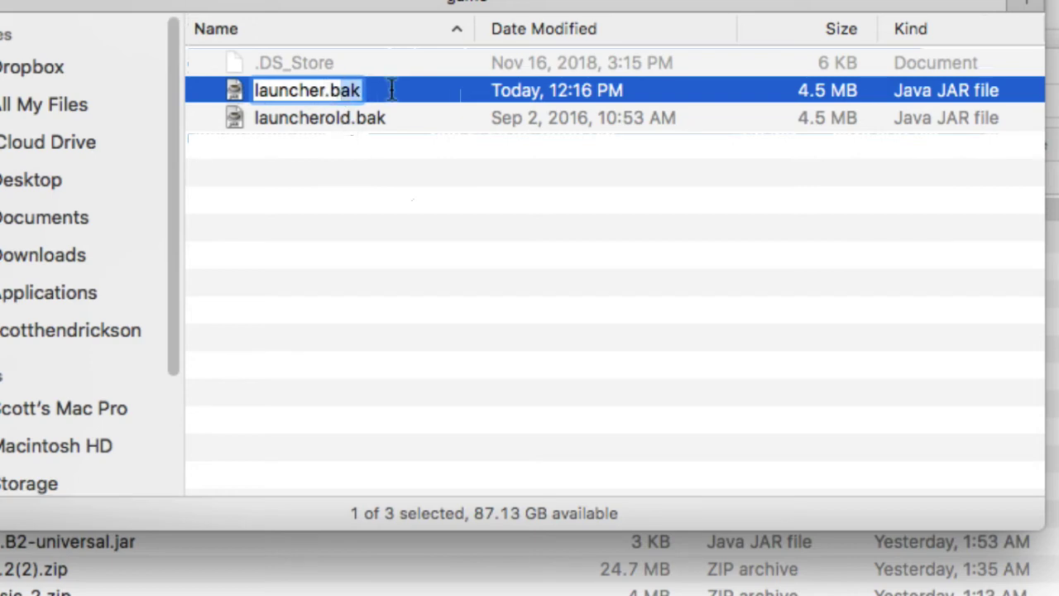
key(BackSpace)
key(BackSpace)
key(BackSpace)
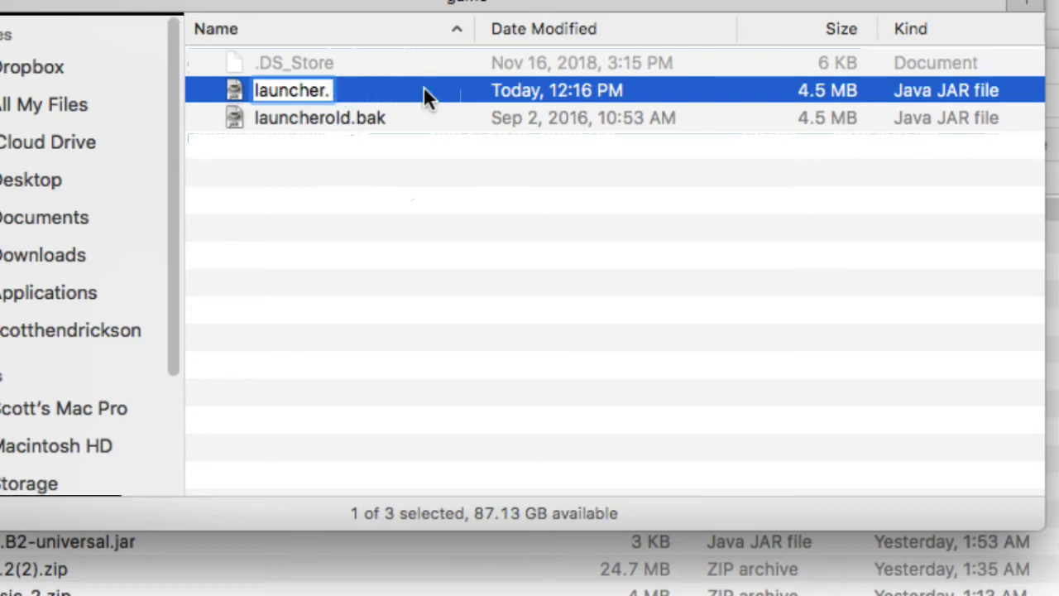
text(jar)
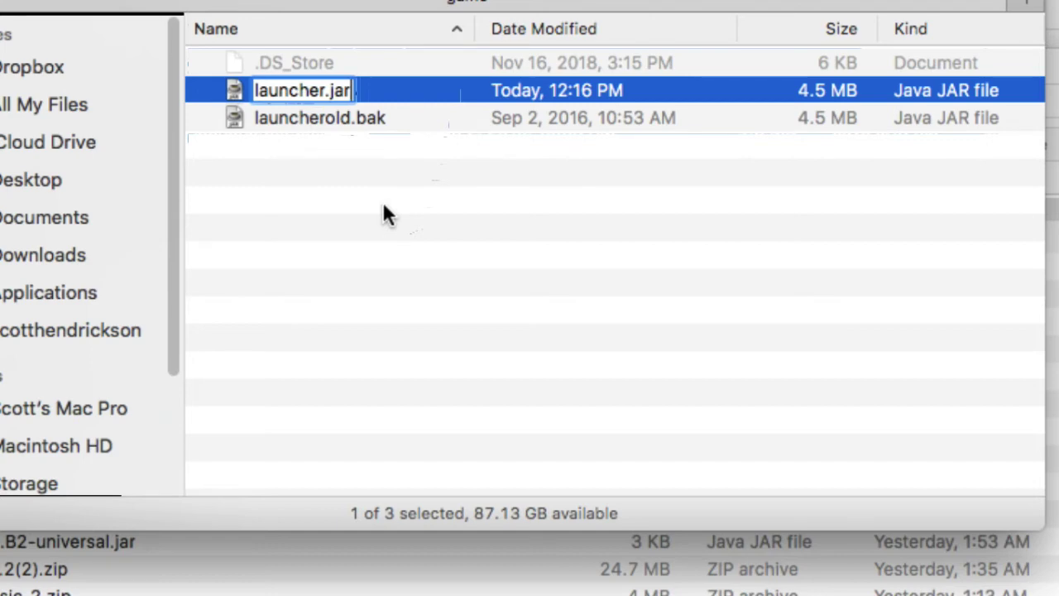
click(323, 92)
text(r)
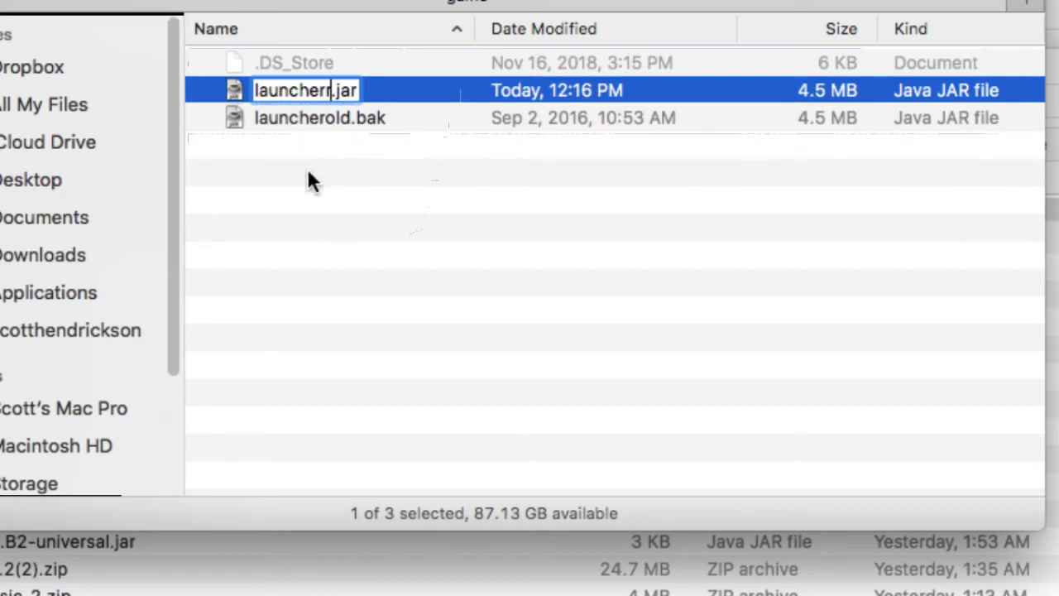
key(Return)
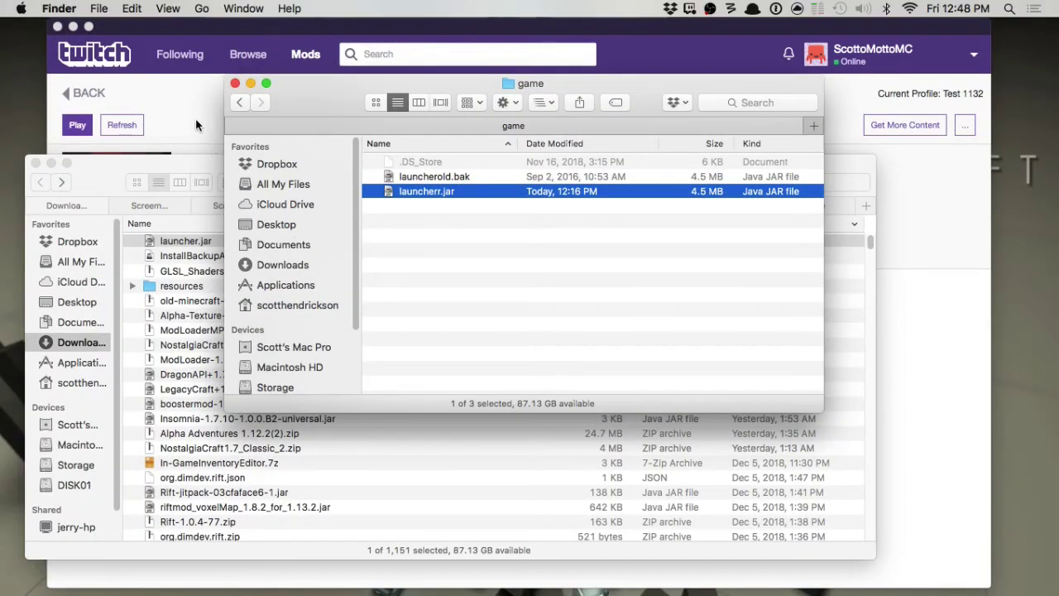
Restart the Twitch app and open Minecraft in its mods section
click(196, 124)
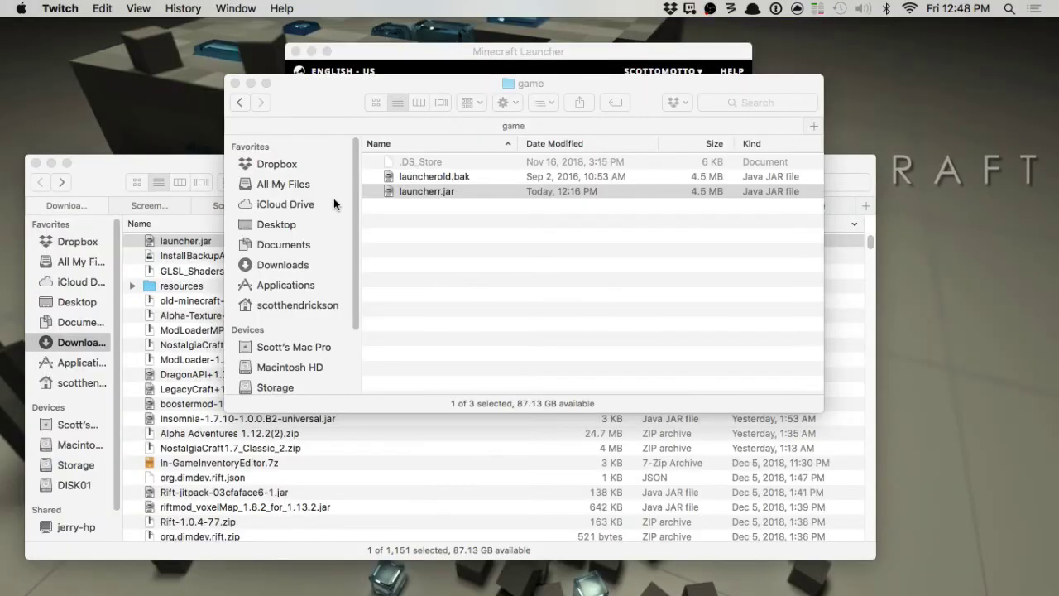
key(alt+space)
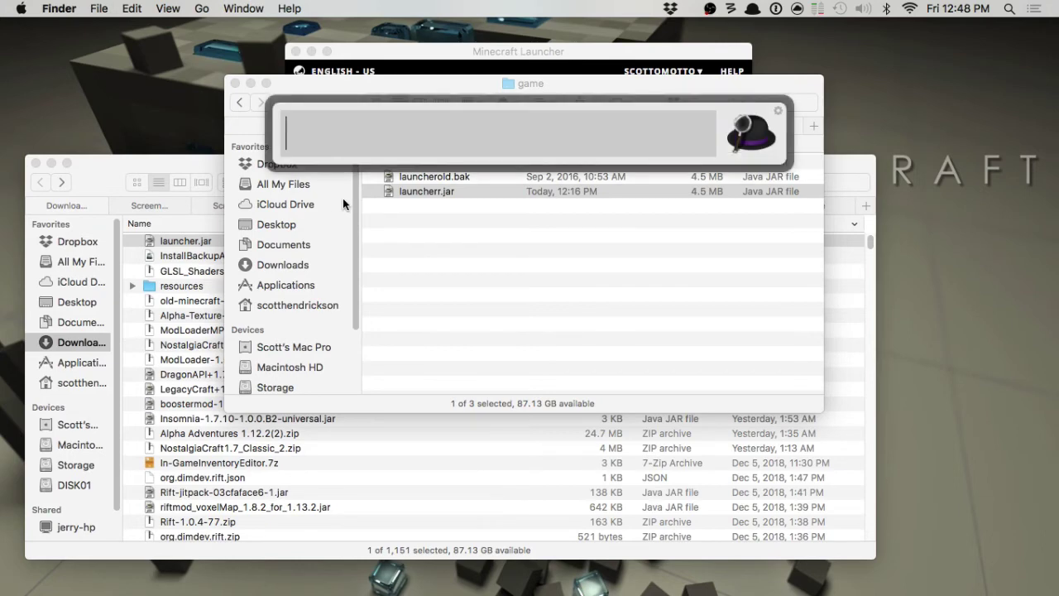
text(tw)
key(Escape)
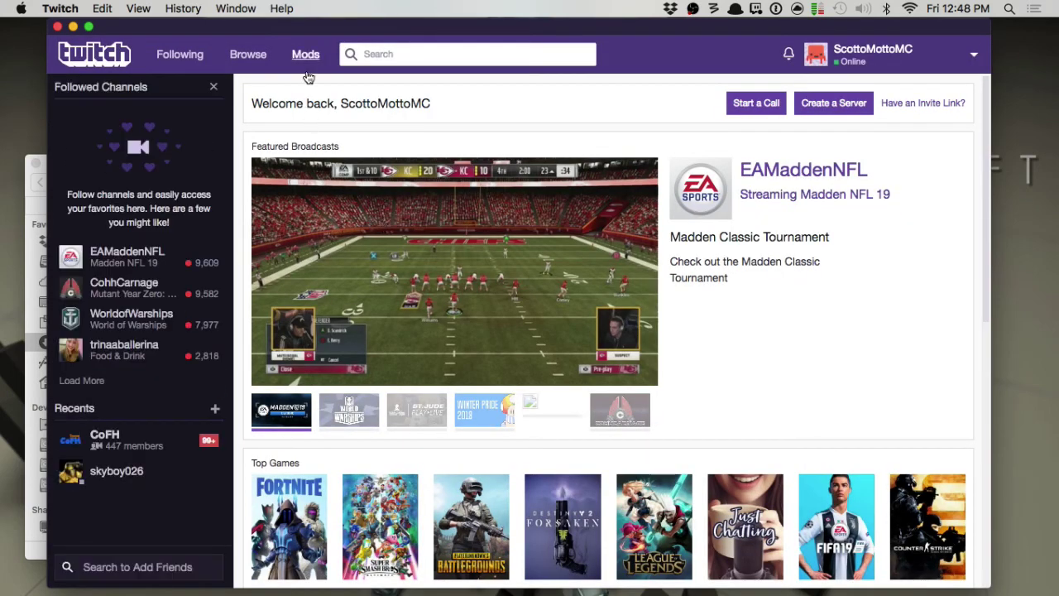
click(308, 69)
click(162, 174)
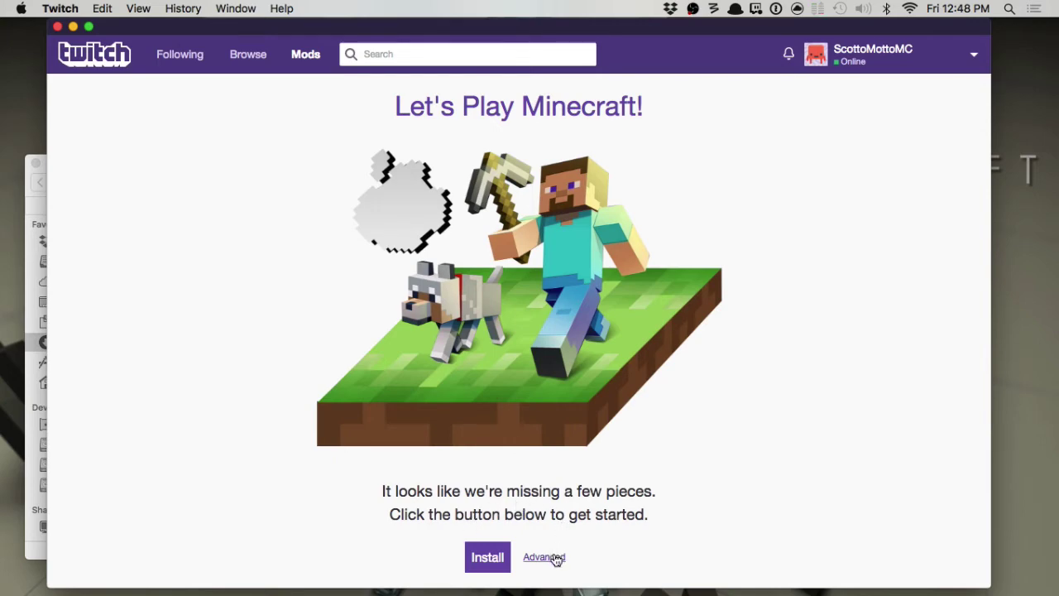
Quit Twitch and correct the name of launcherr.jar in the game folder to launcher.jar
click(55, 6)
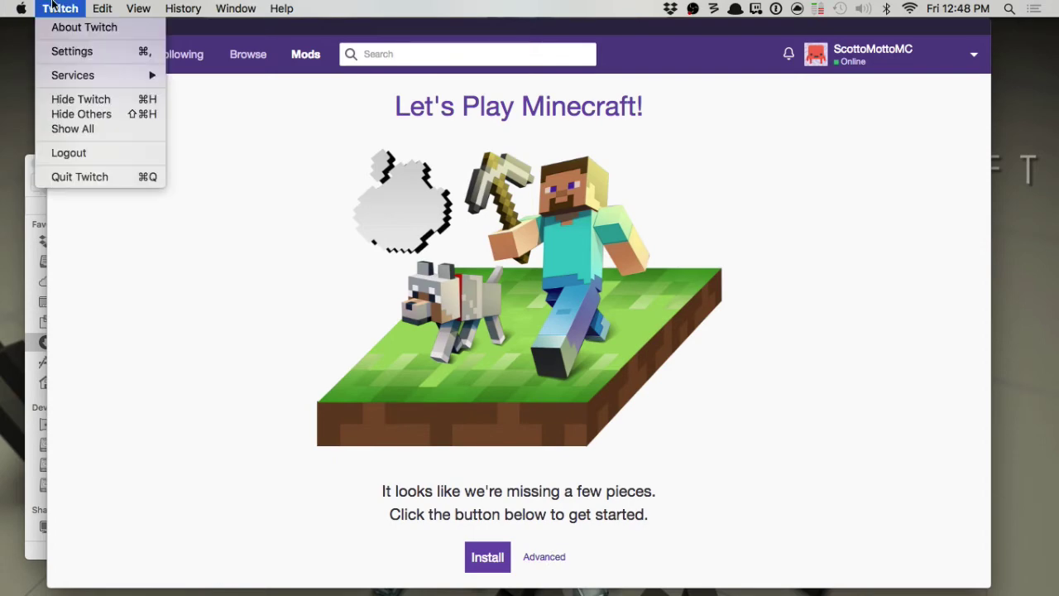
click(79, 177)
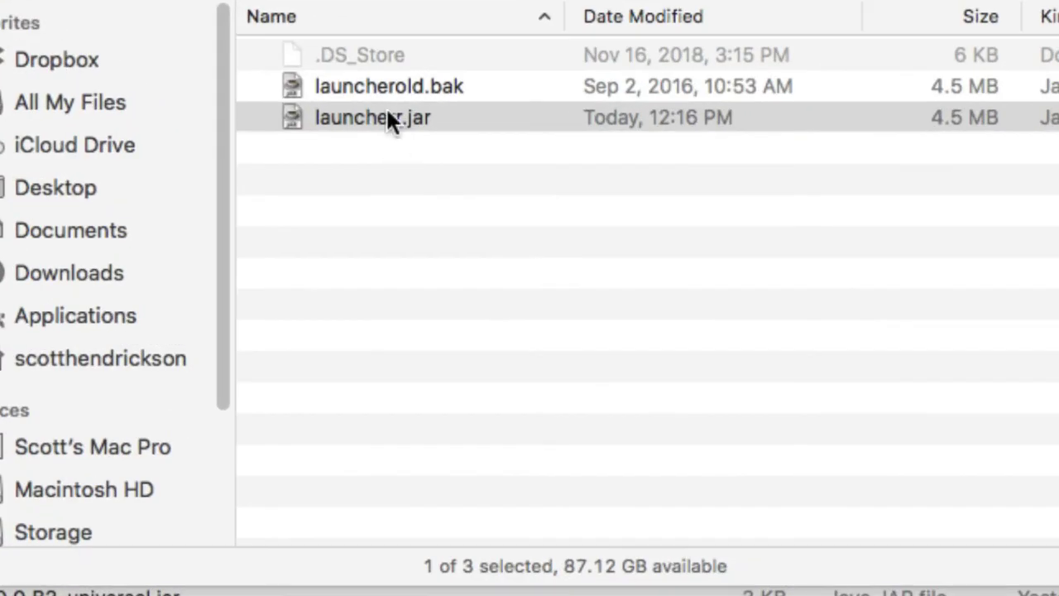
click(387, 114)
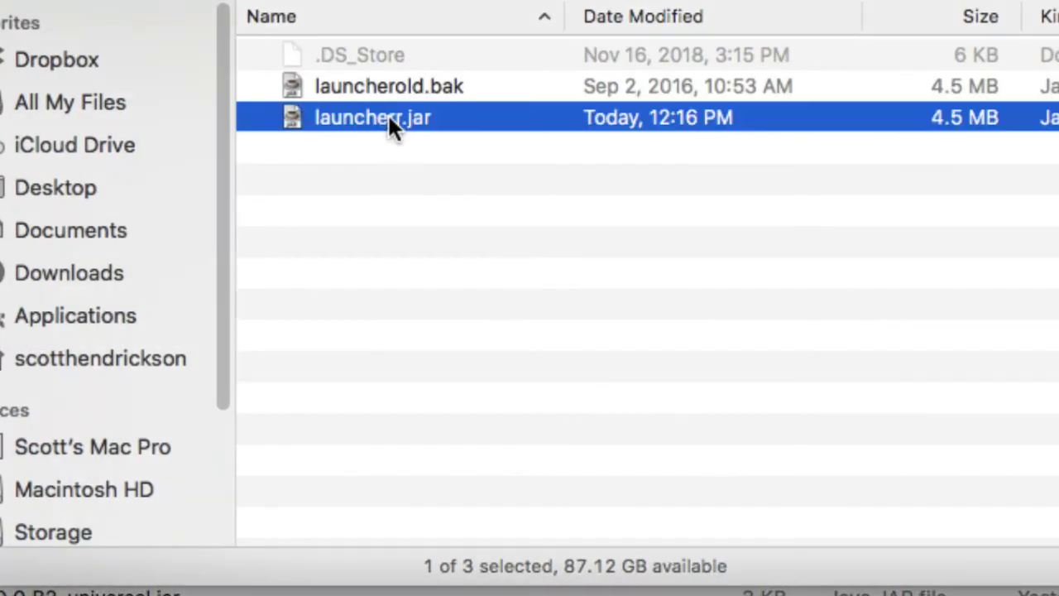
click(397, 117)
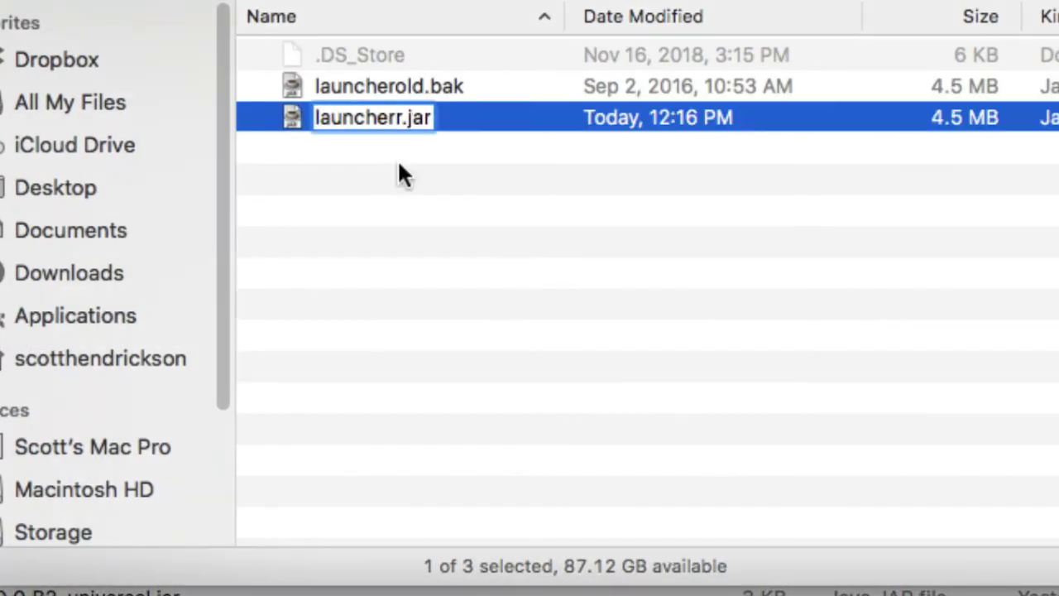
key(BackSpace)
key(Return)
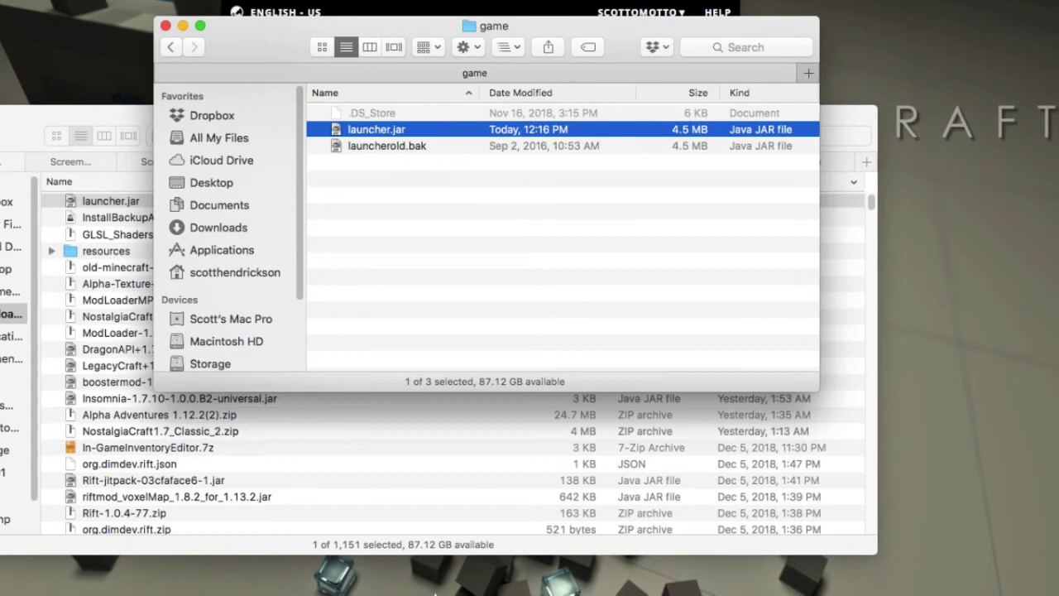
Find the Twitch application with the app launcher search and start it
mouse_move(430, 579)
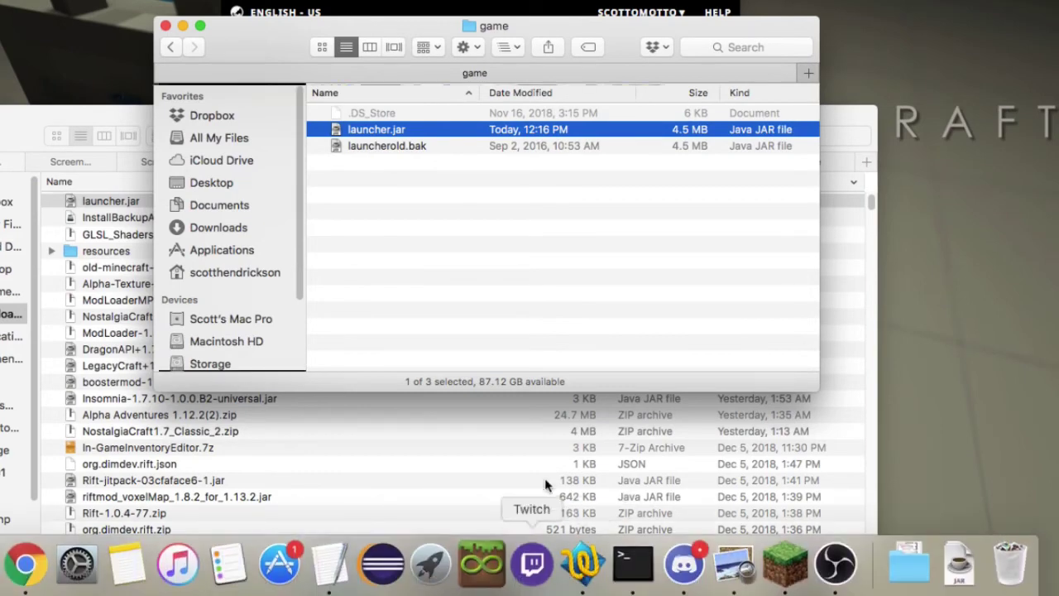
key(alt+space)
text(twi)
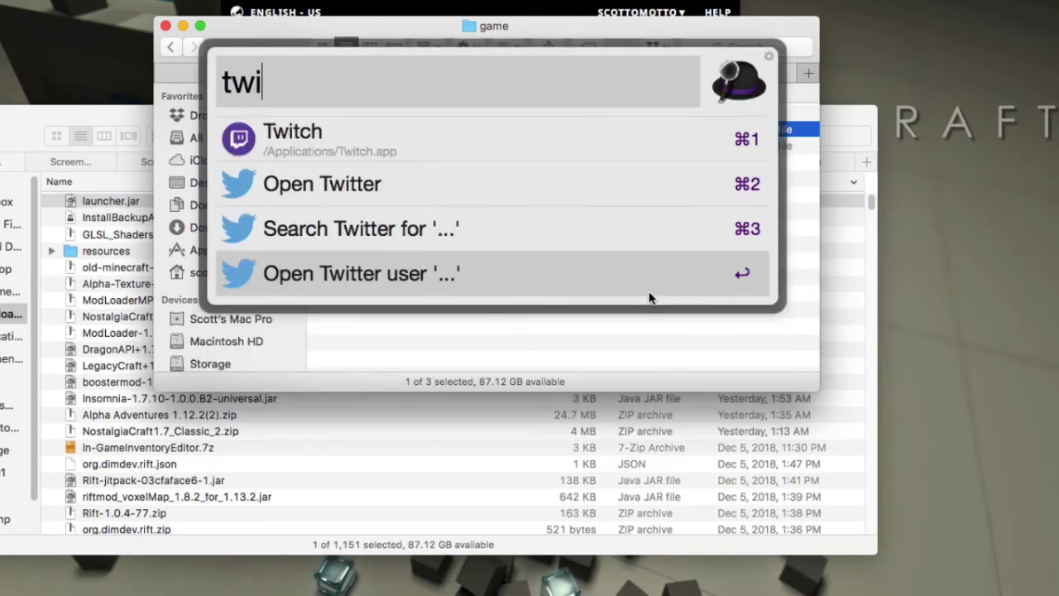
drag(497, 135, 491, 128)
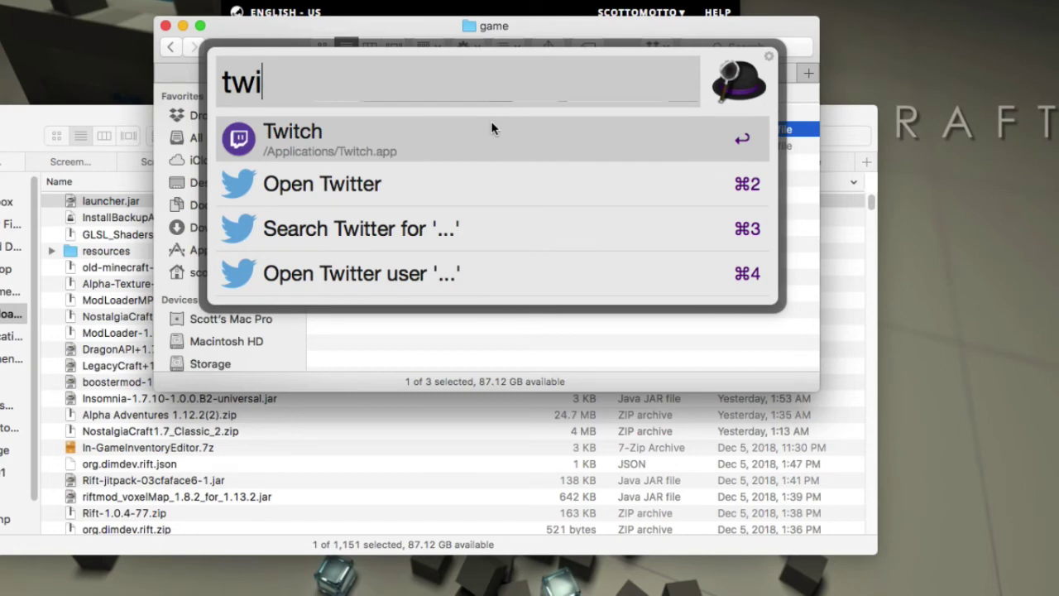
click(491, 132)
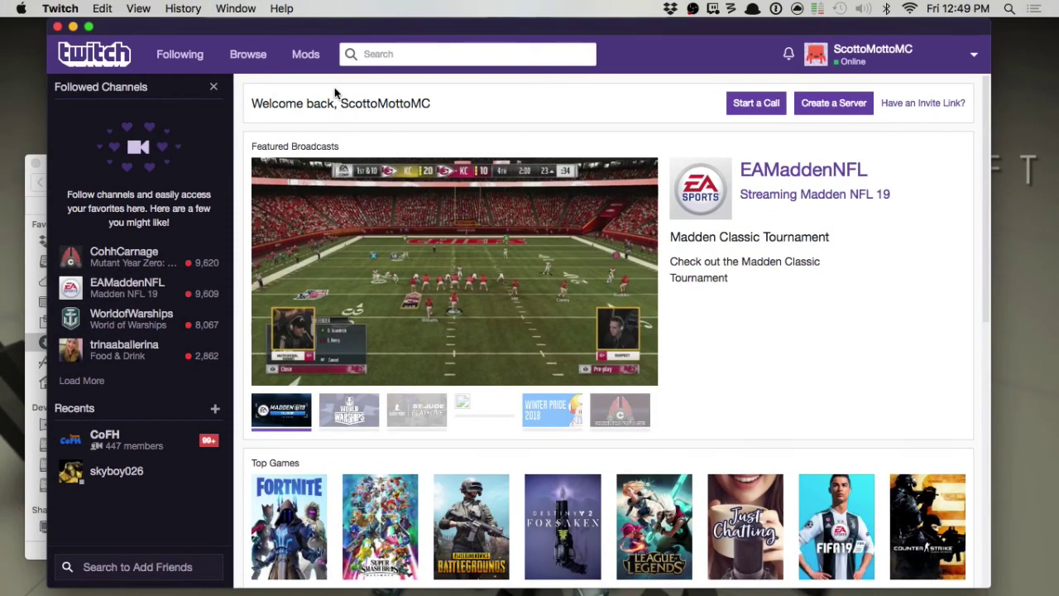
Open the Test 1132 profile in Twitch's Minecraft mods section and start playing it
click(306, 56)
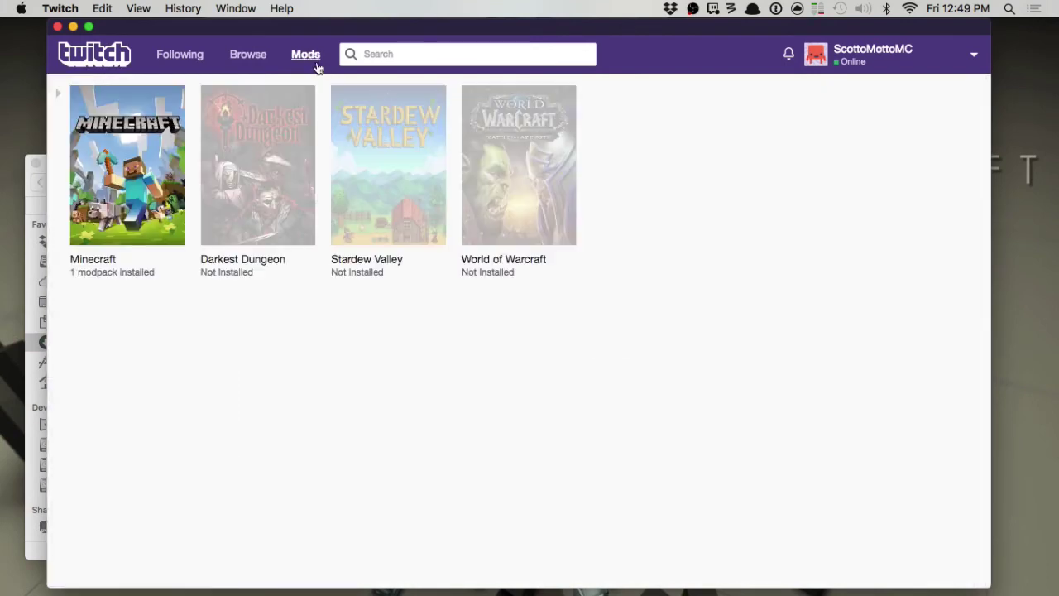
click(130, 180)
mouse_move(130, 179)
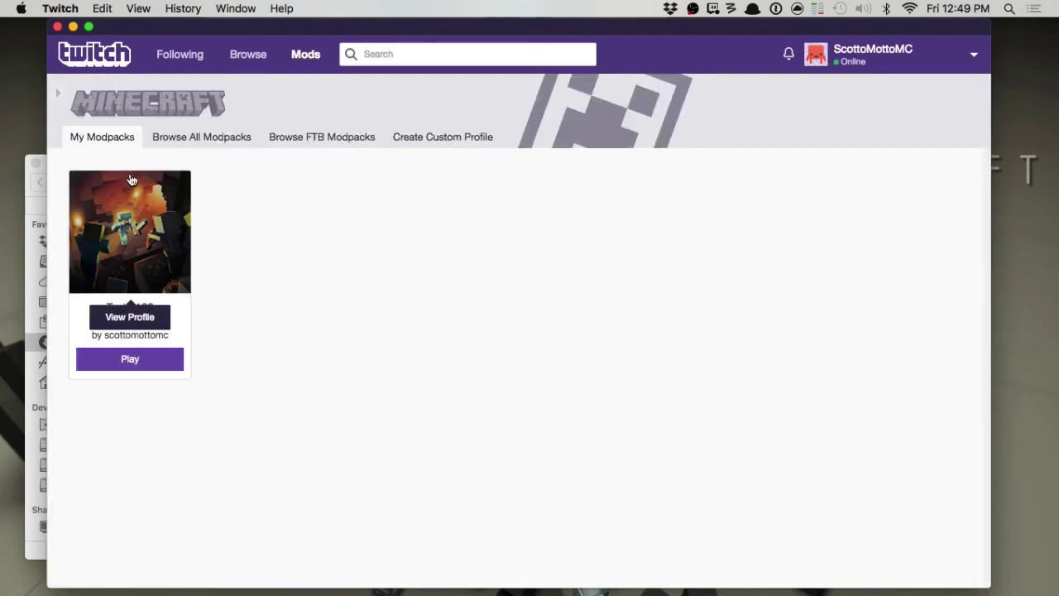
click(128, 223)
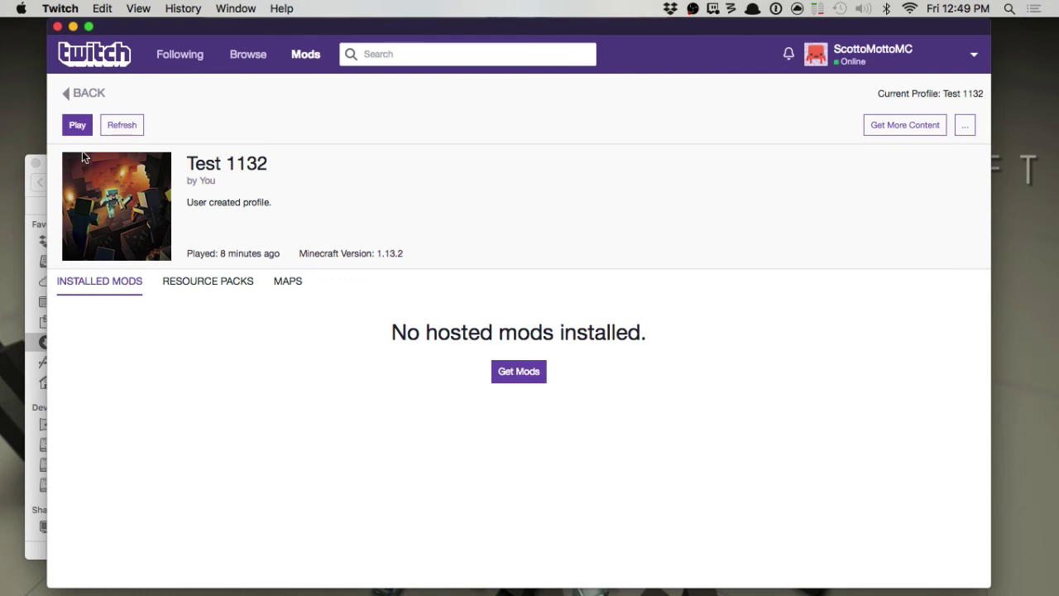
click(76, 126)
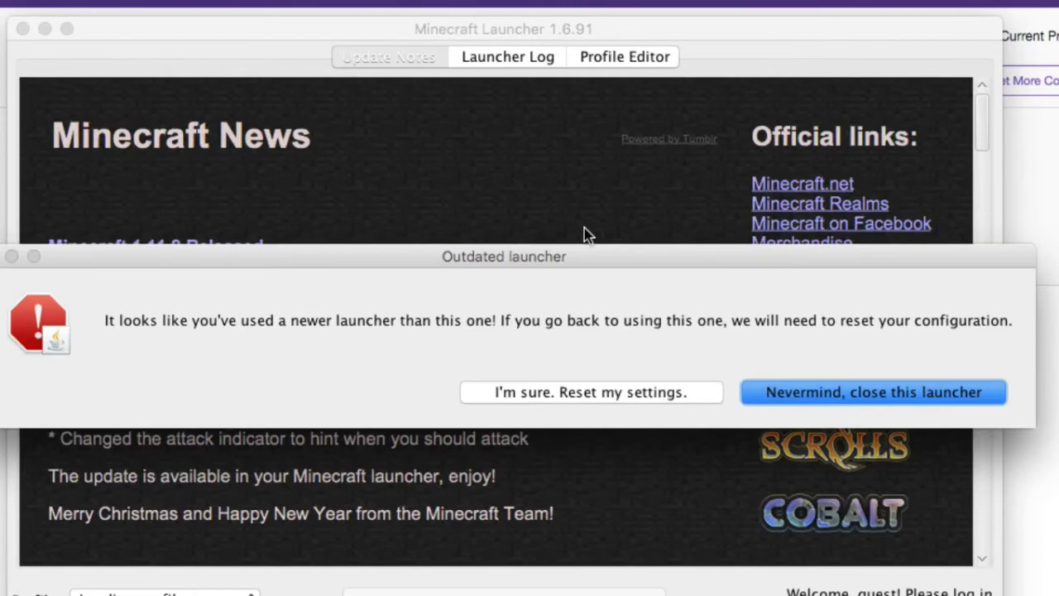
Accept the reset of the outdated launcher's settings and log in to the launcher with the Minecraft account
click(585, 396)
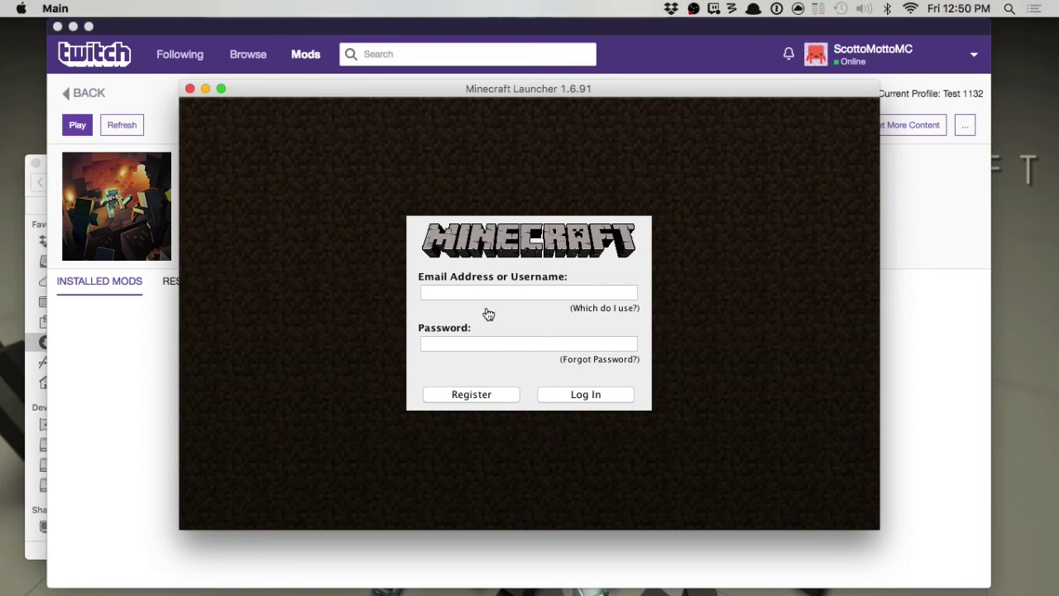
click(489, 292)
text(sc)
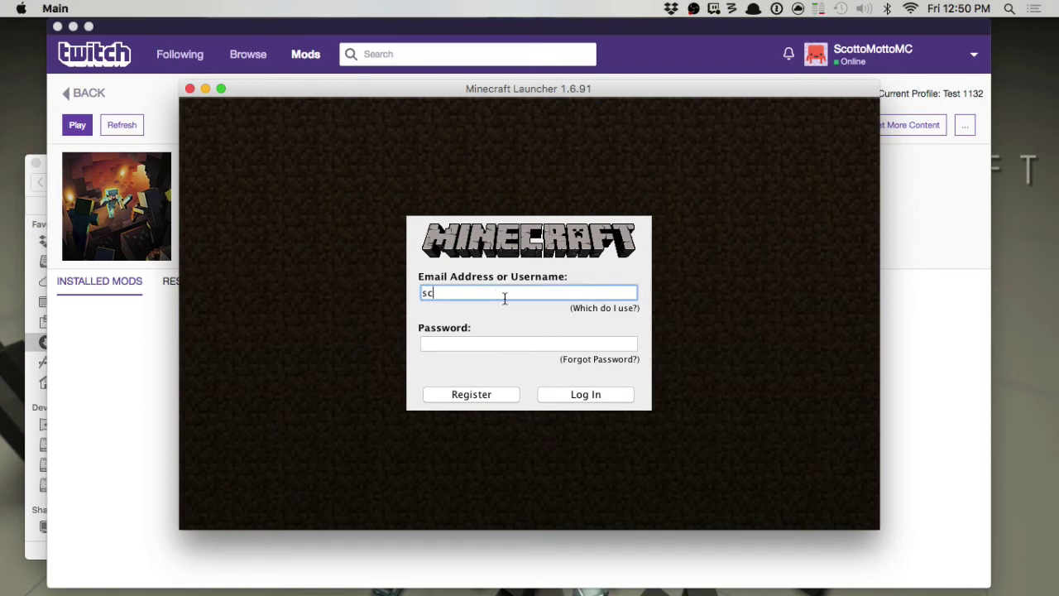
key(BackSpace)
key(BackSpace)
click(575, 394)
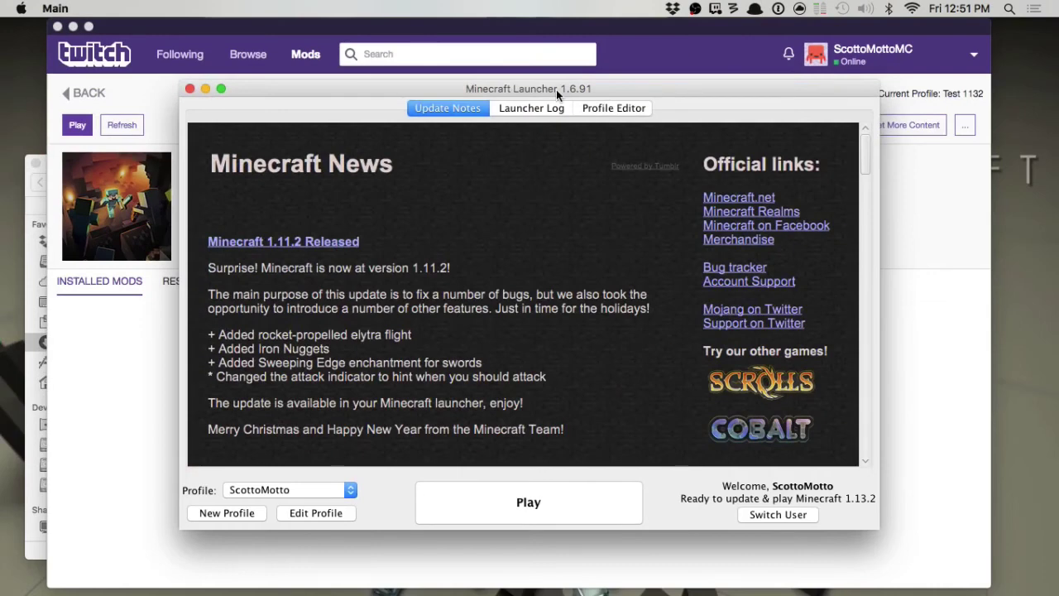
Launch Minecraft 1.13.2 from the launcher, check its singleplayer screen and quit the game
click(506, 500)
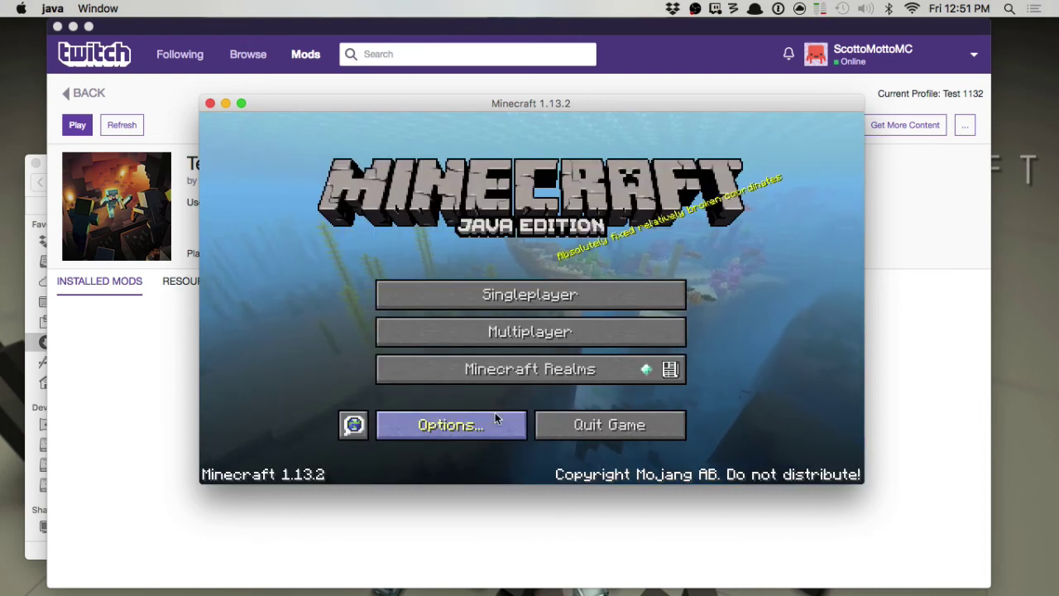
click(473, 305)
click(685, 451)
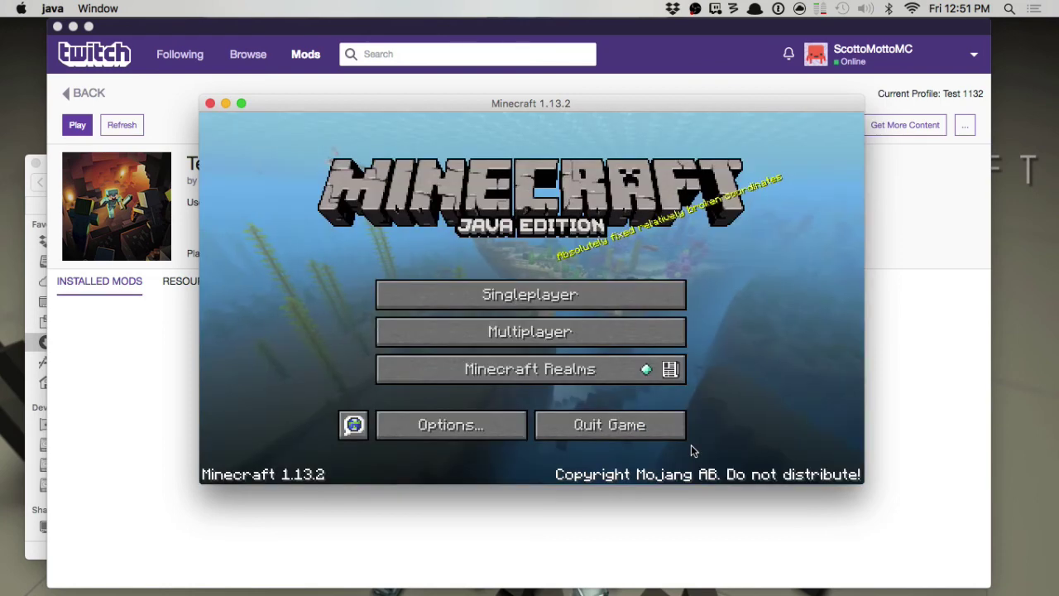
click(599, 425)
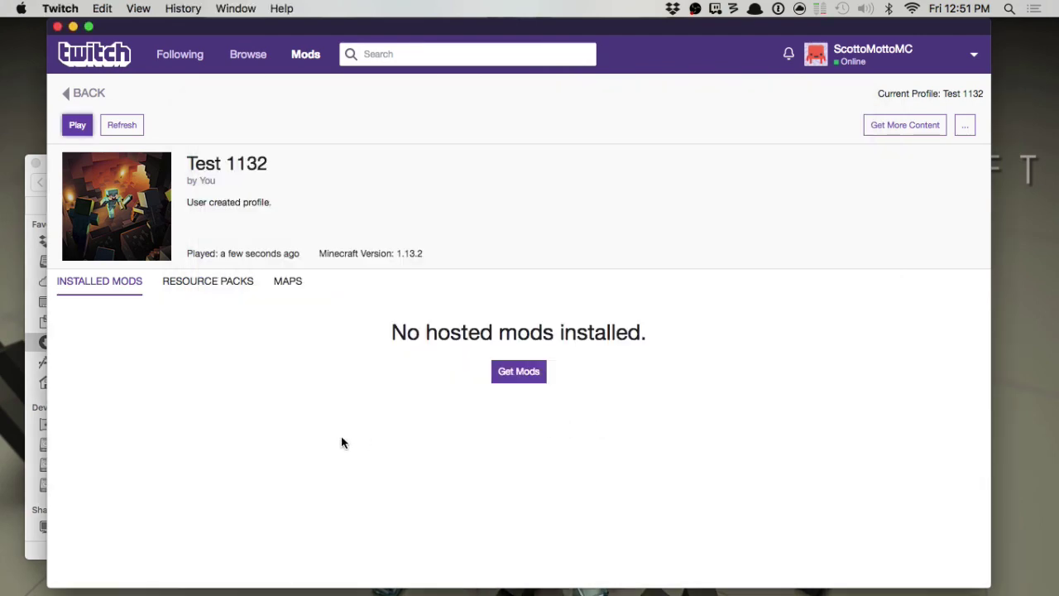
Leave the Test 1132 profile and view the list of all Minecraft modpacks, returning to My Modpacks
click(96, 91)
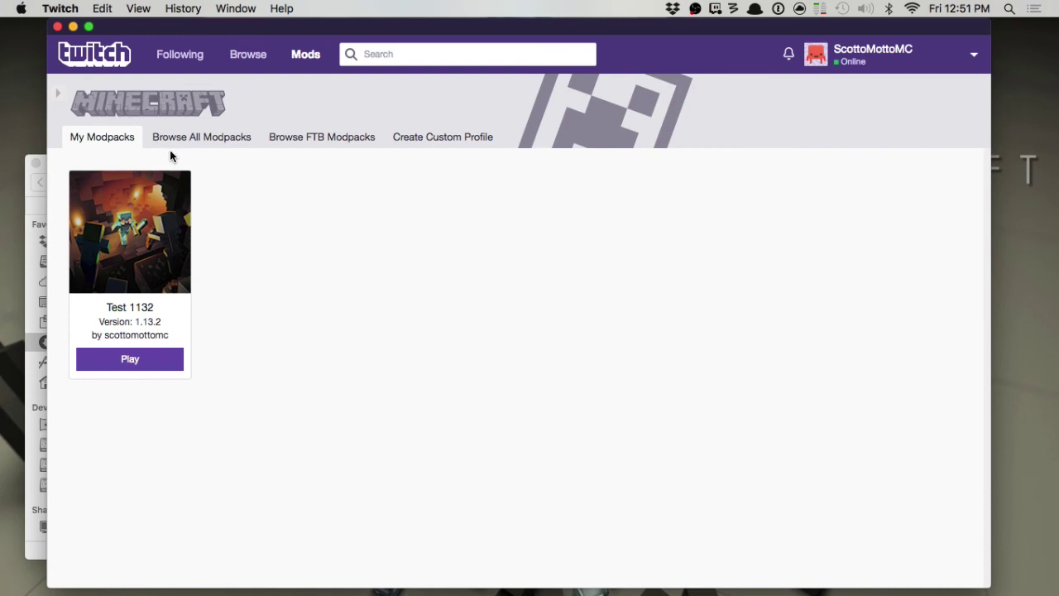
click(213, 152)
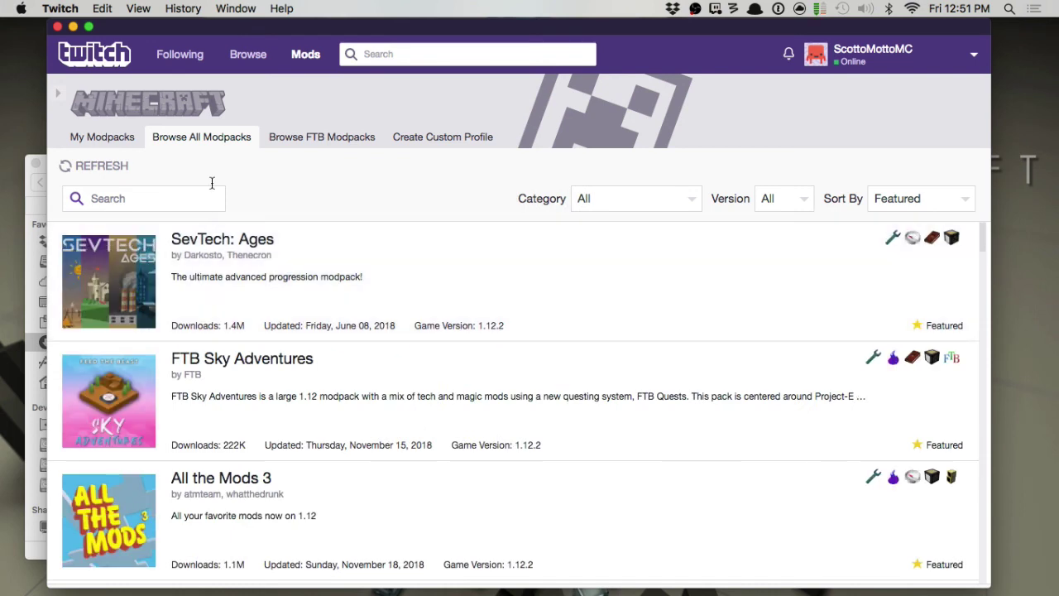
click(98, 139)
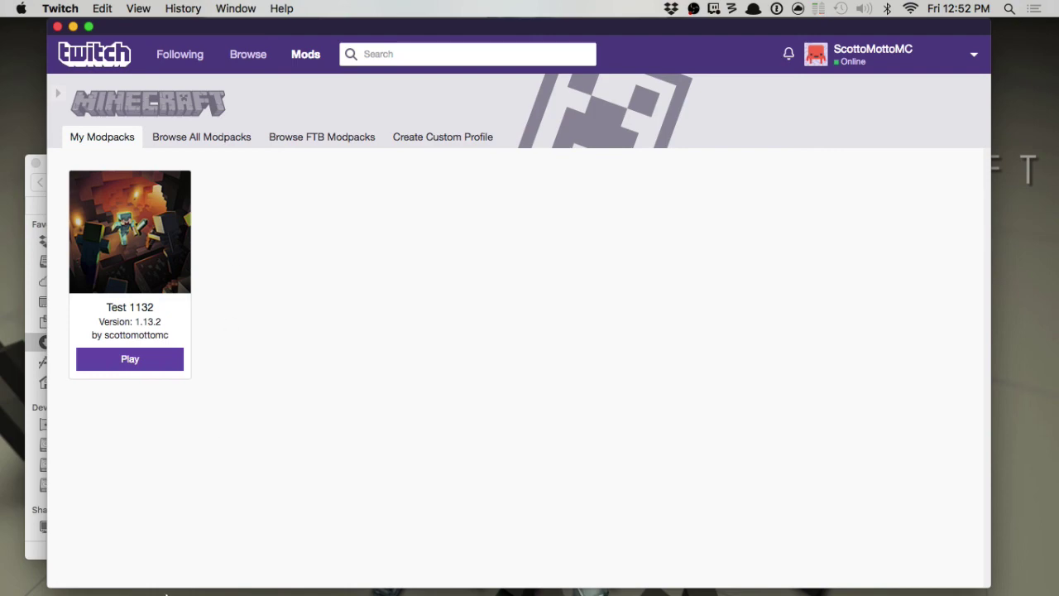
Switch to Finder to preview launcher.jar in the game folder, and return to the Twitch app
click(50, 569)
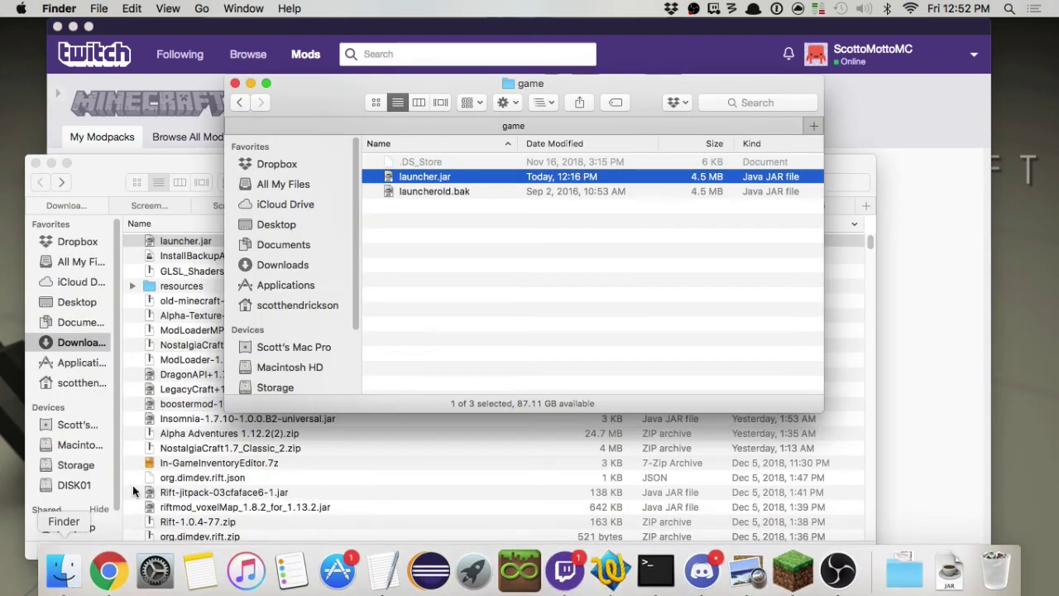
key(space)
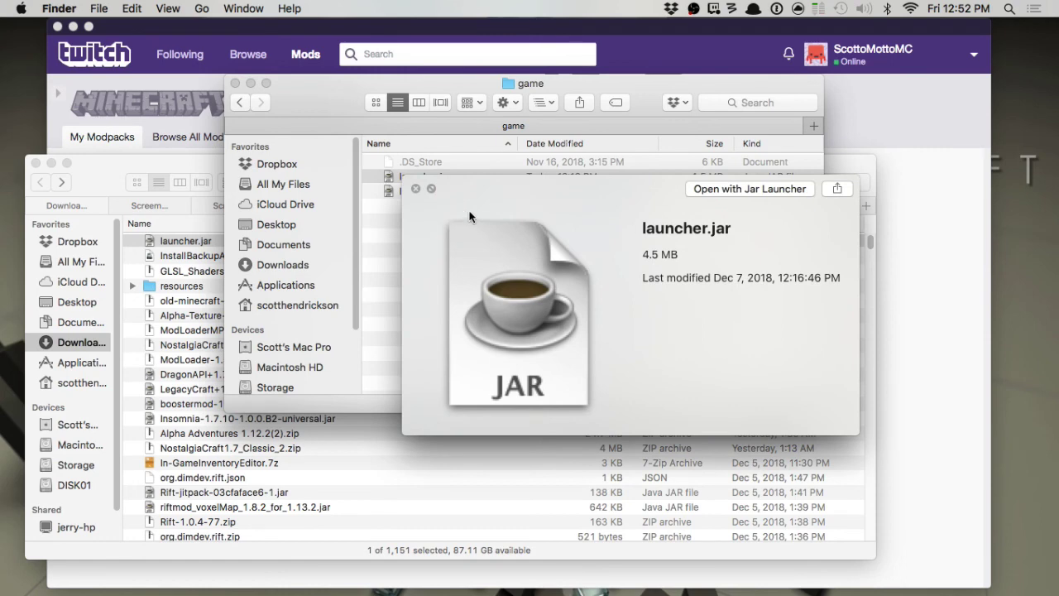
click(416, 189)
click(468, 299)
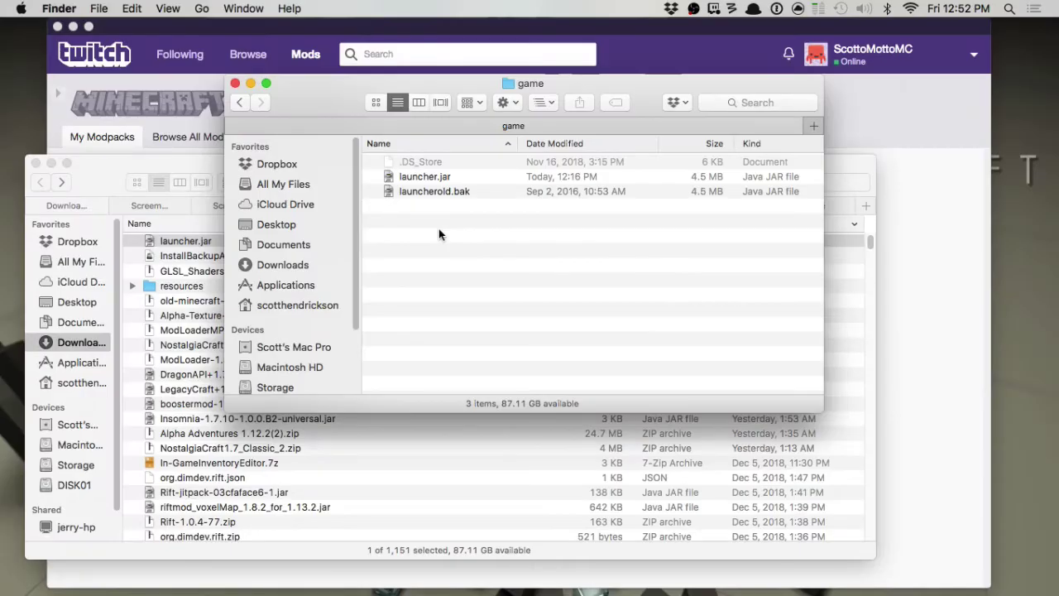
click(680, 53)
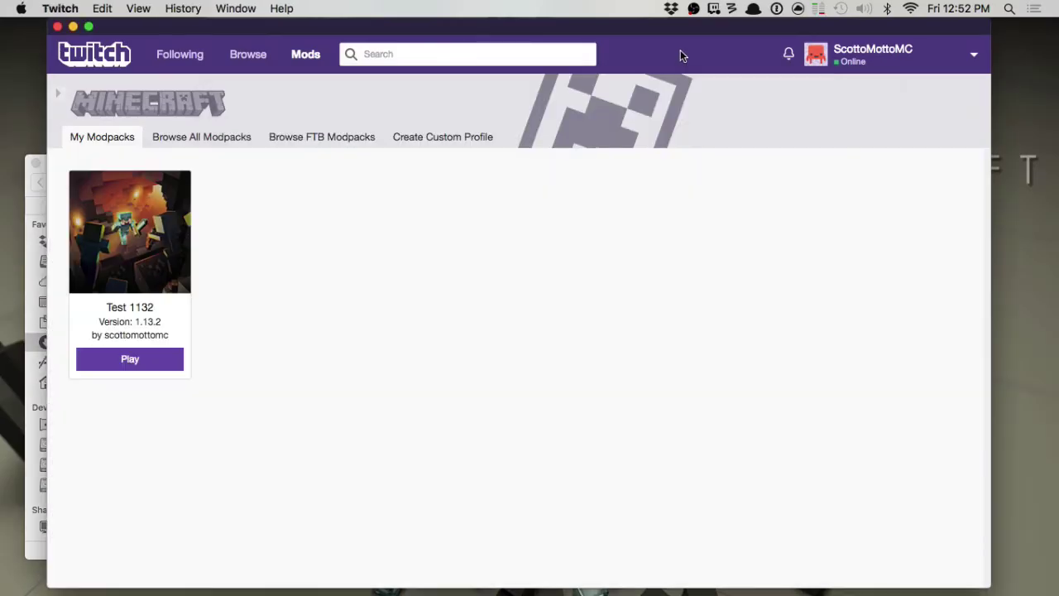